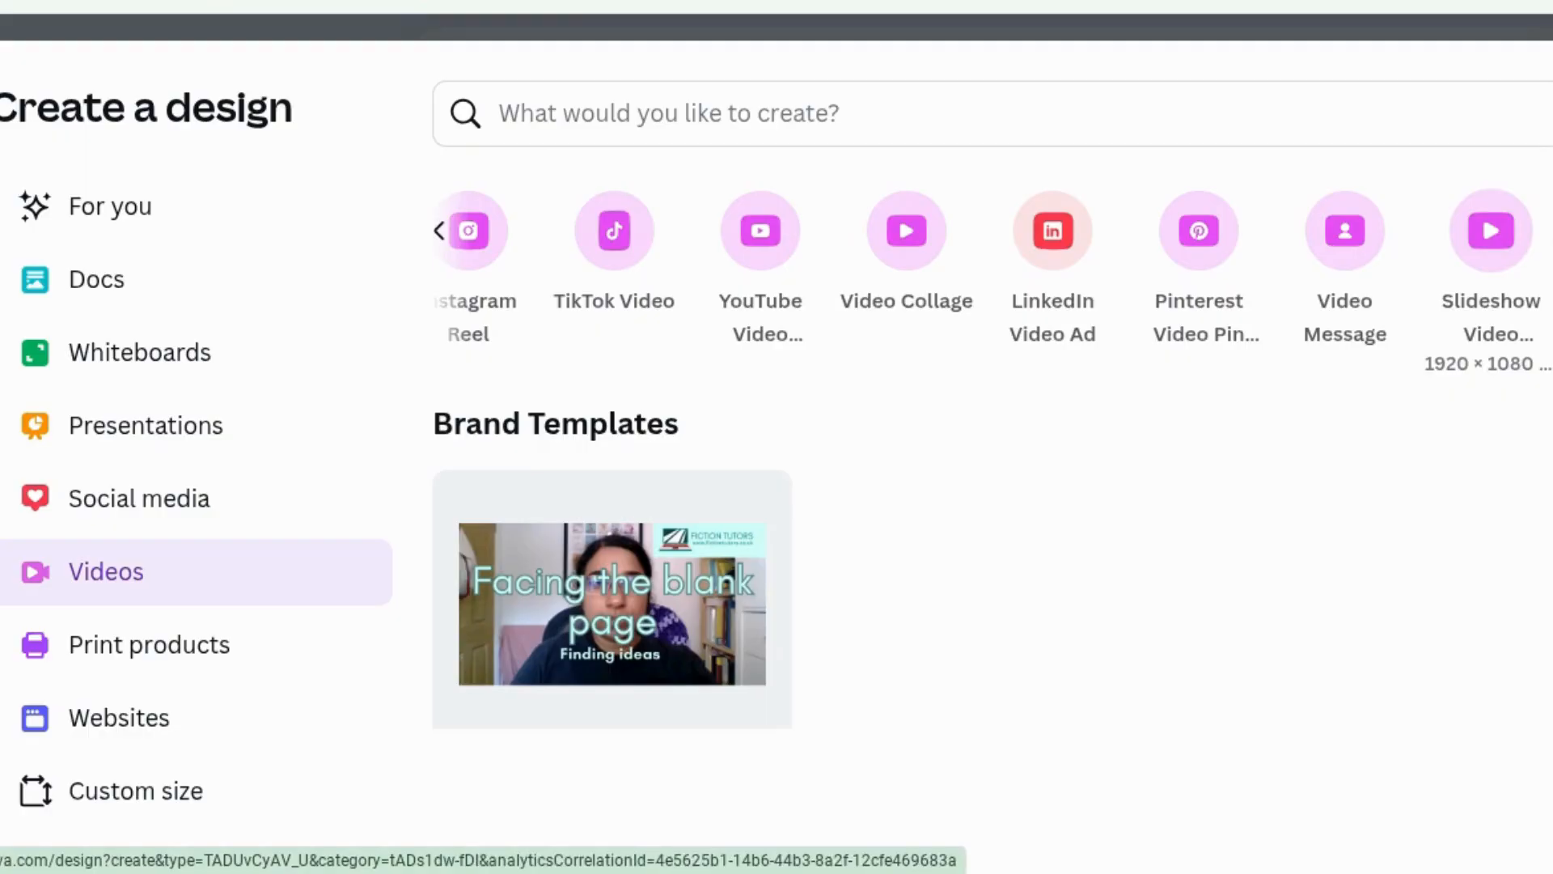
# - Create a 1920 × 1080 slideshow video design and add the uploaded 1:00 webcam clip to its blank page
pyautogui.click(1503, 257)
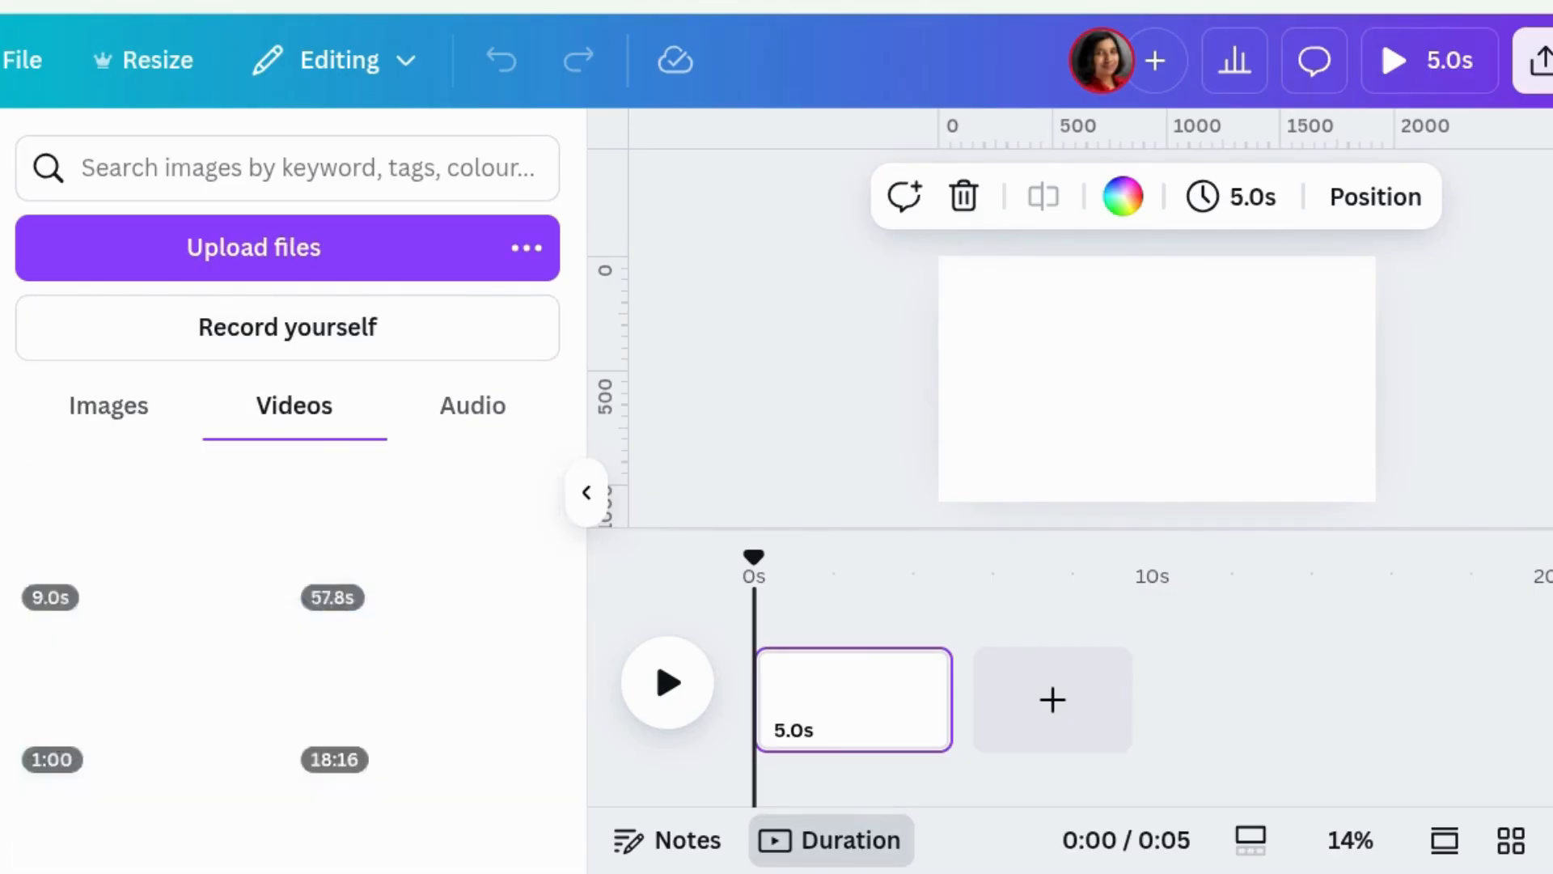
pyautogui.scroll(-2, 434, 704)
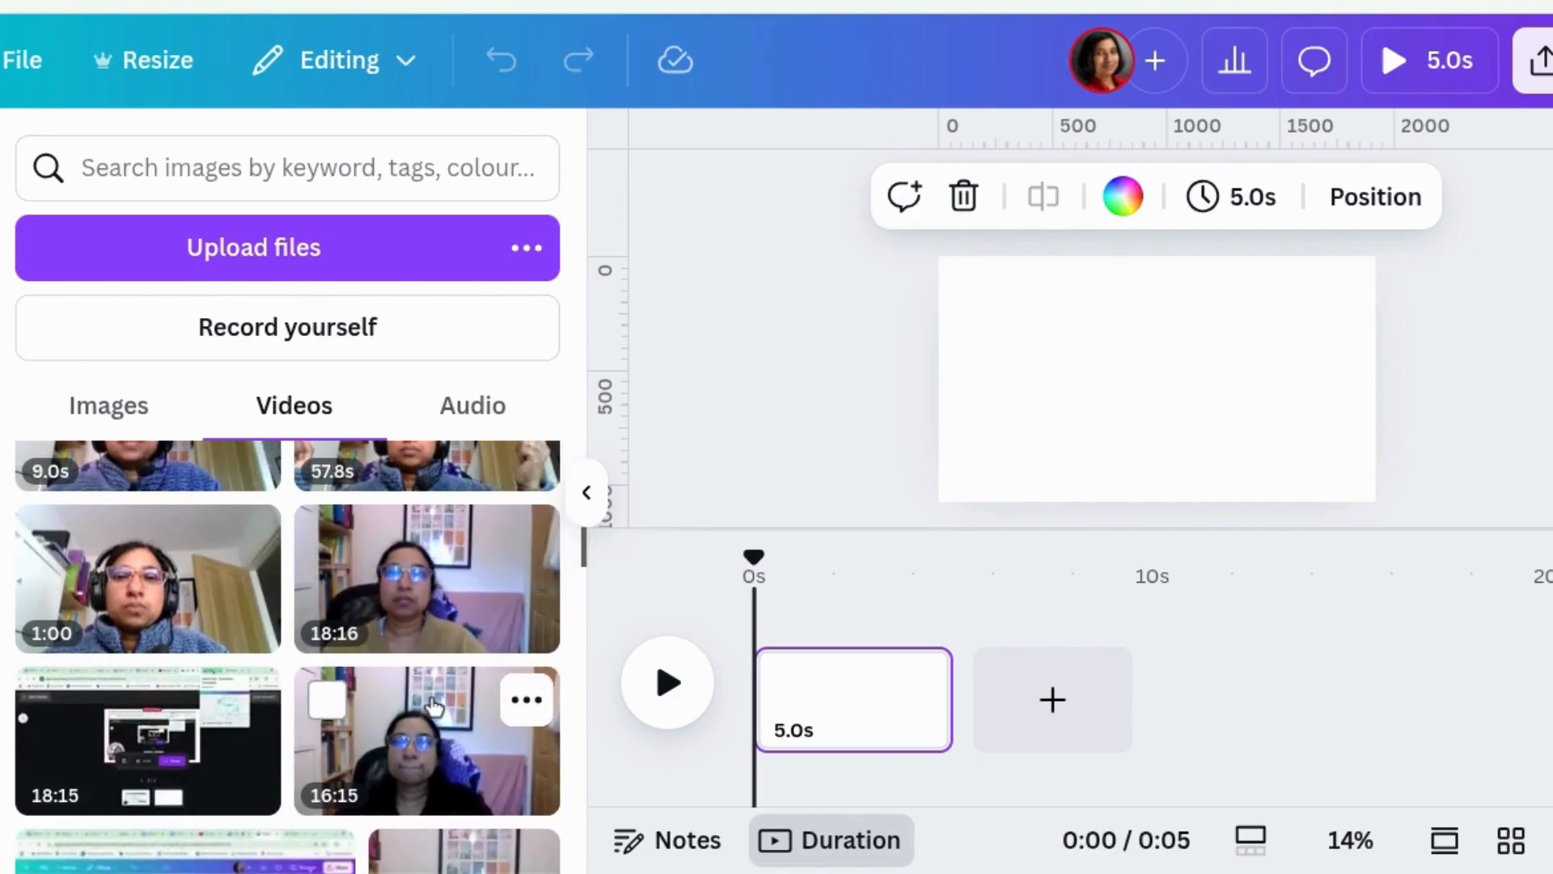
pyautogui.scroll(2, 198, 728)
pyautogui.click(196, 730)
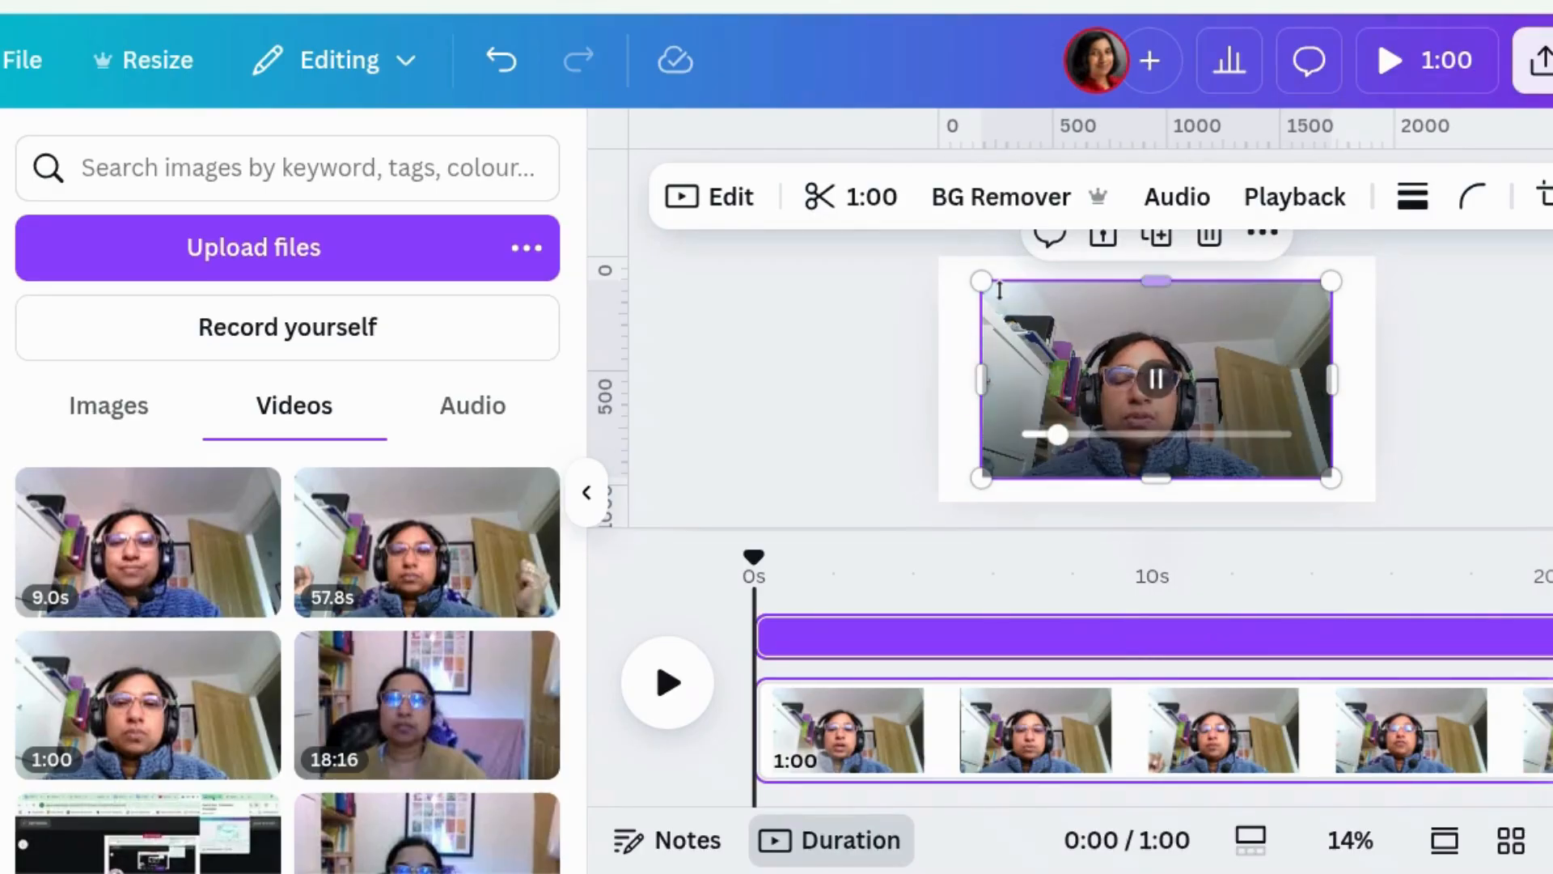
# - Scale the webcam clip to about 1,192 × 670 in the lower-left part of the page
pyautogui.moveTo(981, 281); pyautogui.dragTo(912, 240)
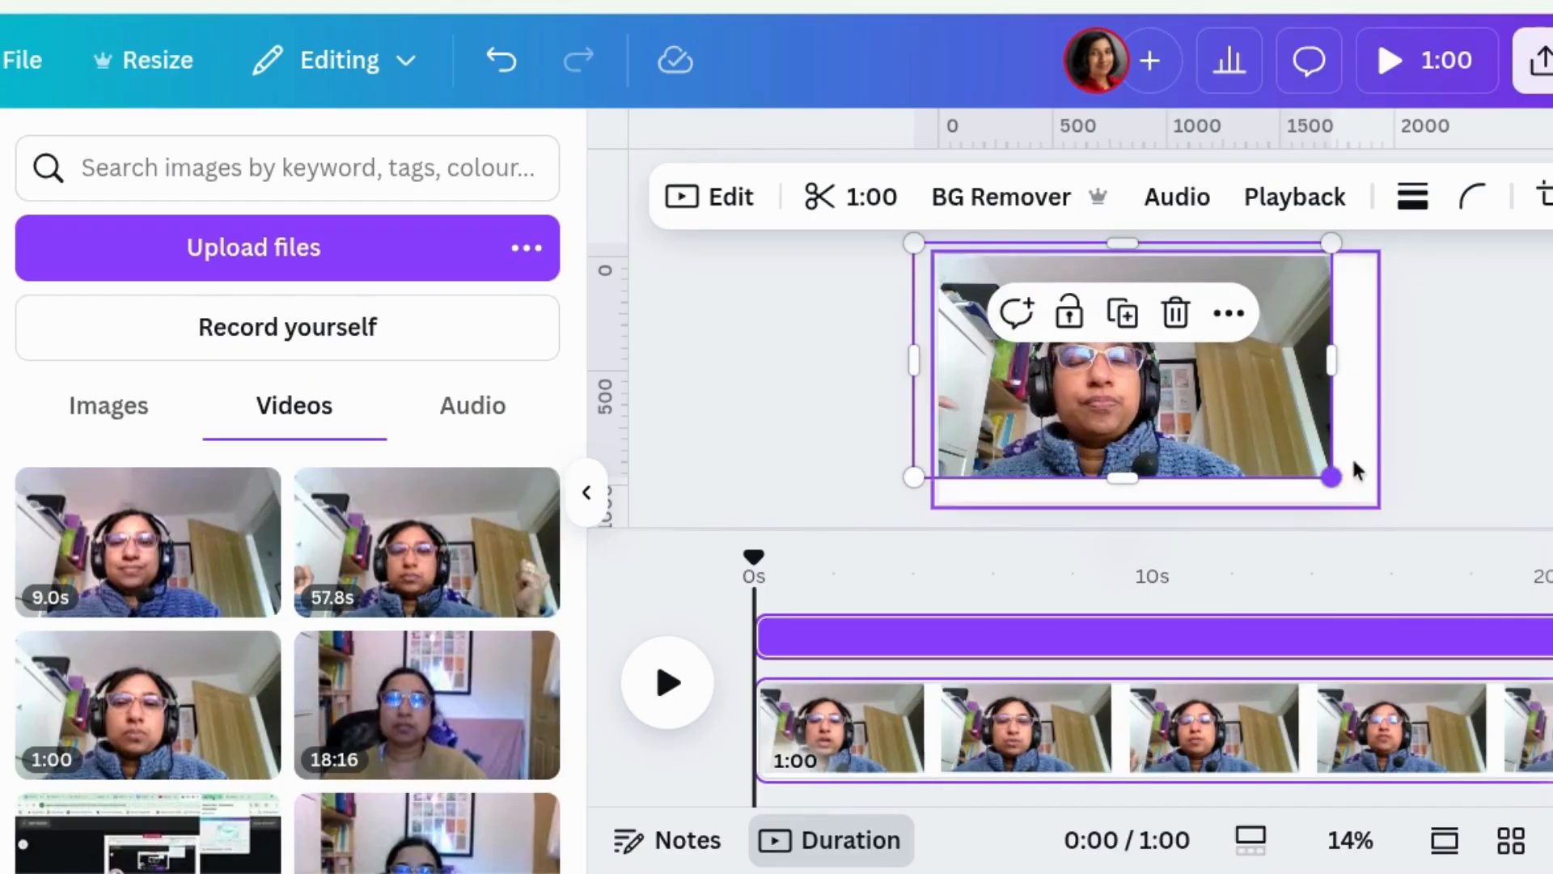
pyautogui.click(882, 402)
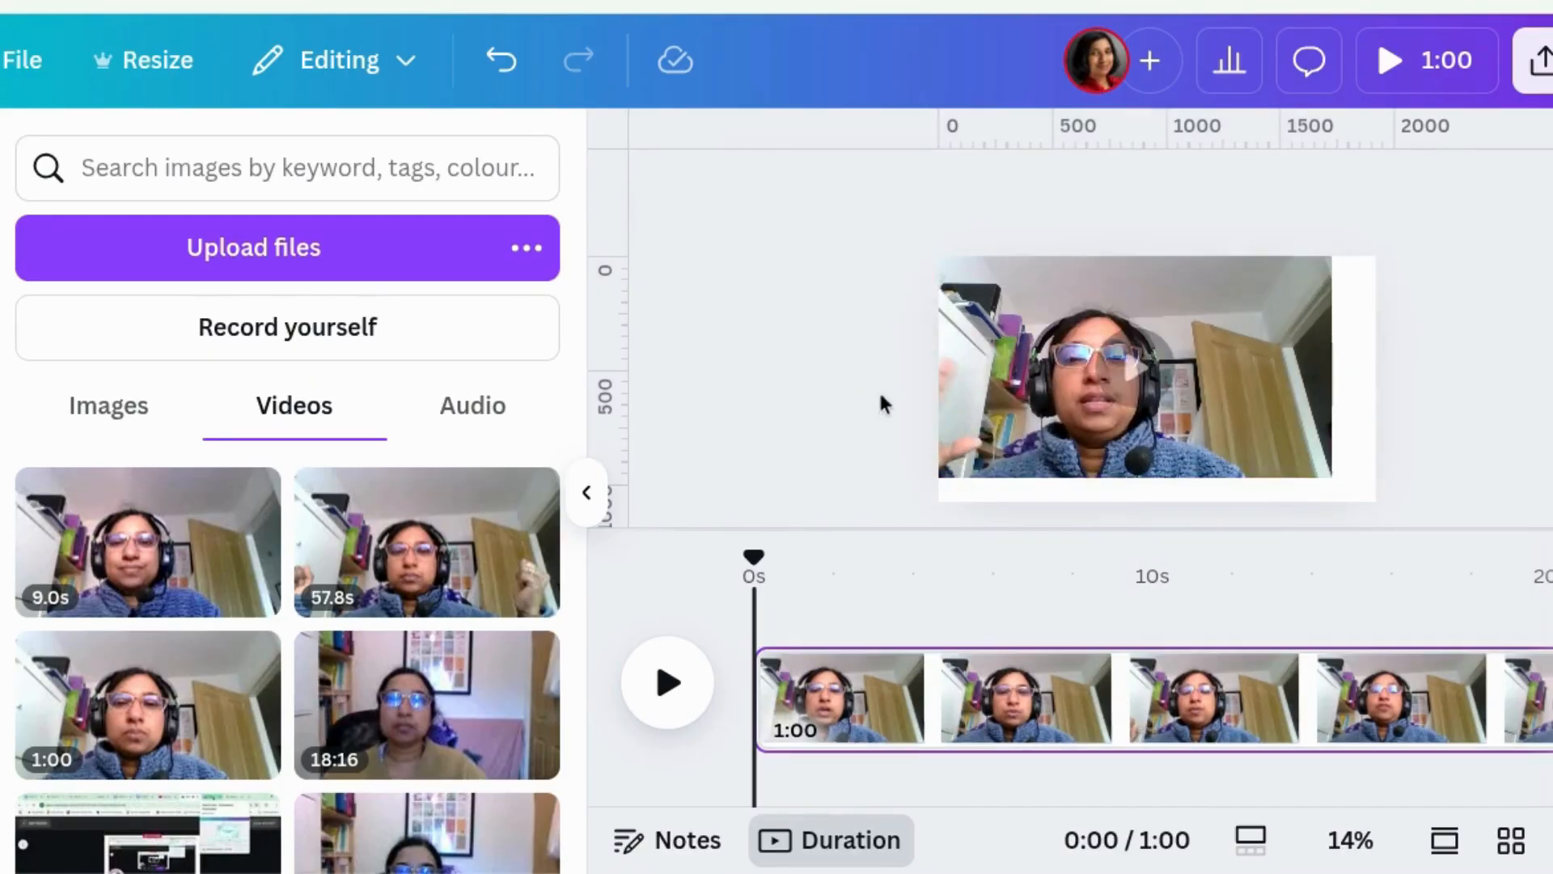
pyautogui.click(1286, 316)
pyautogui.moveTo(1333, 243); pyautogui.dragTo(1181, 320)
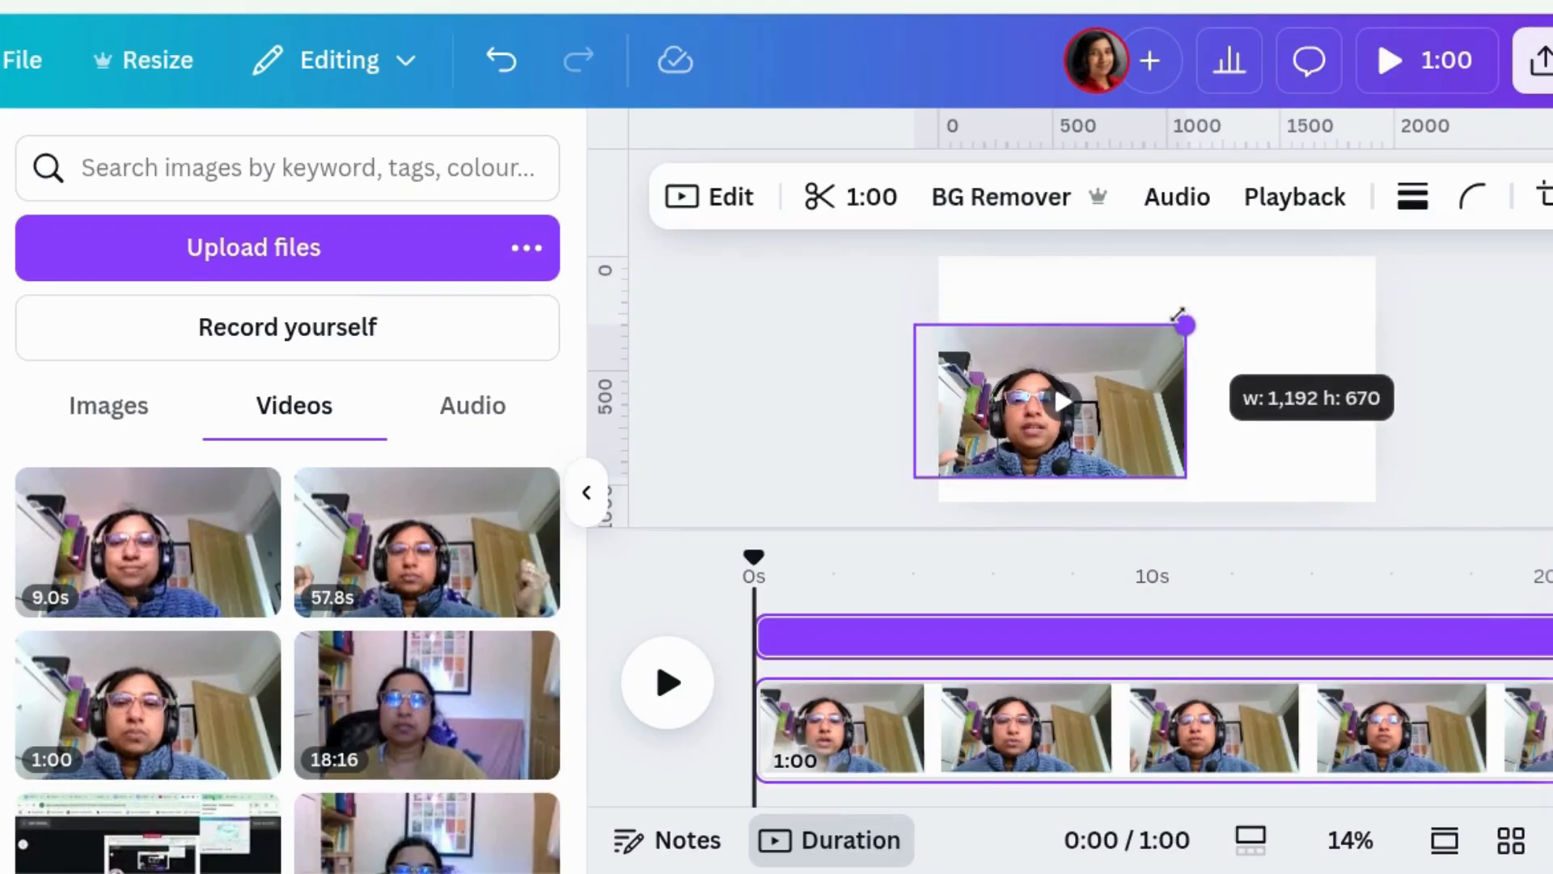
pyautogui.click(1279, 320)
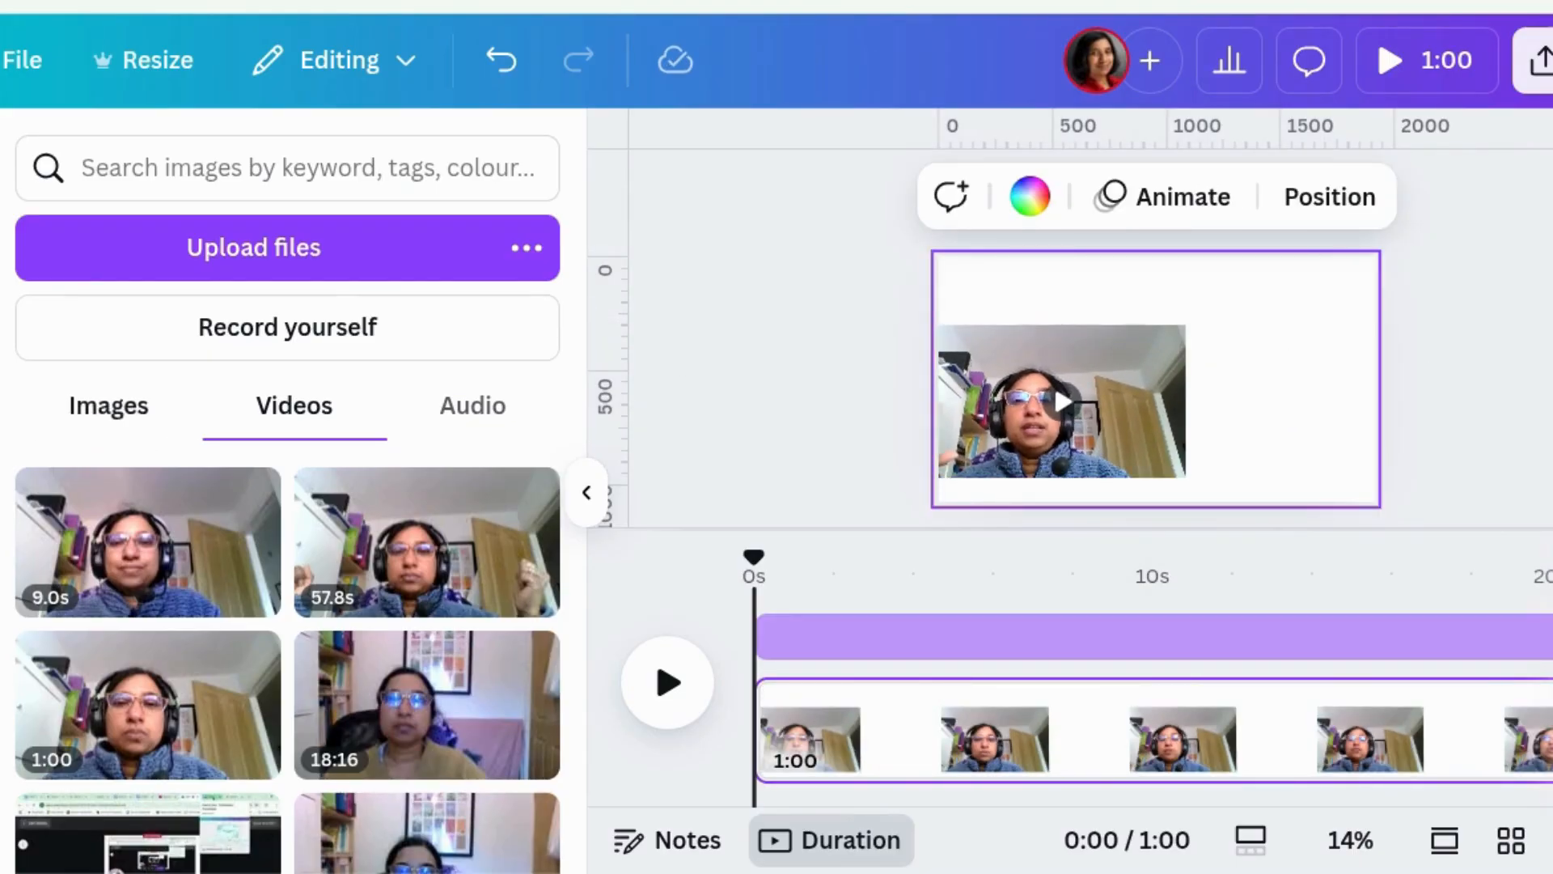
# - Add the recently used phone frame element to the right side of the page
pyautogui.click(2, 271)
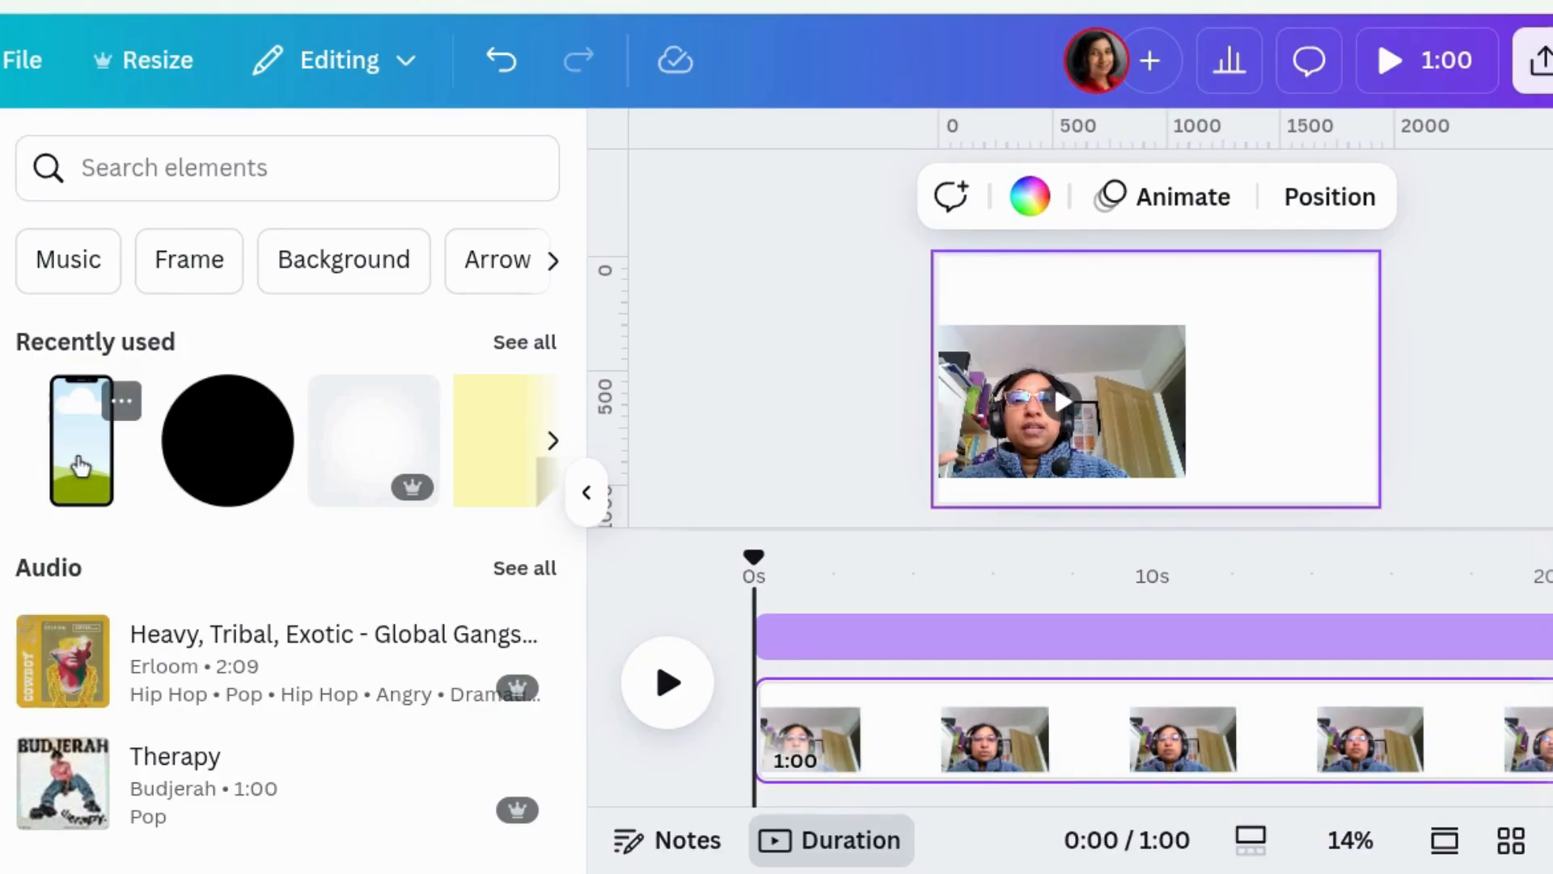
pyautogui.moveTo(97, 477); pyautogui.dragTo(1331, 378)
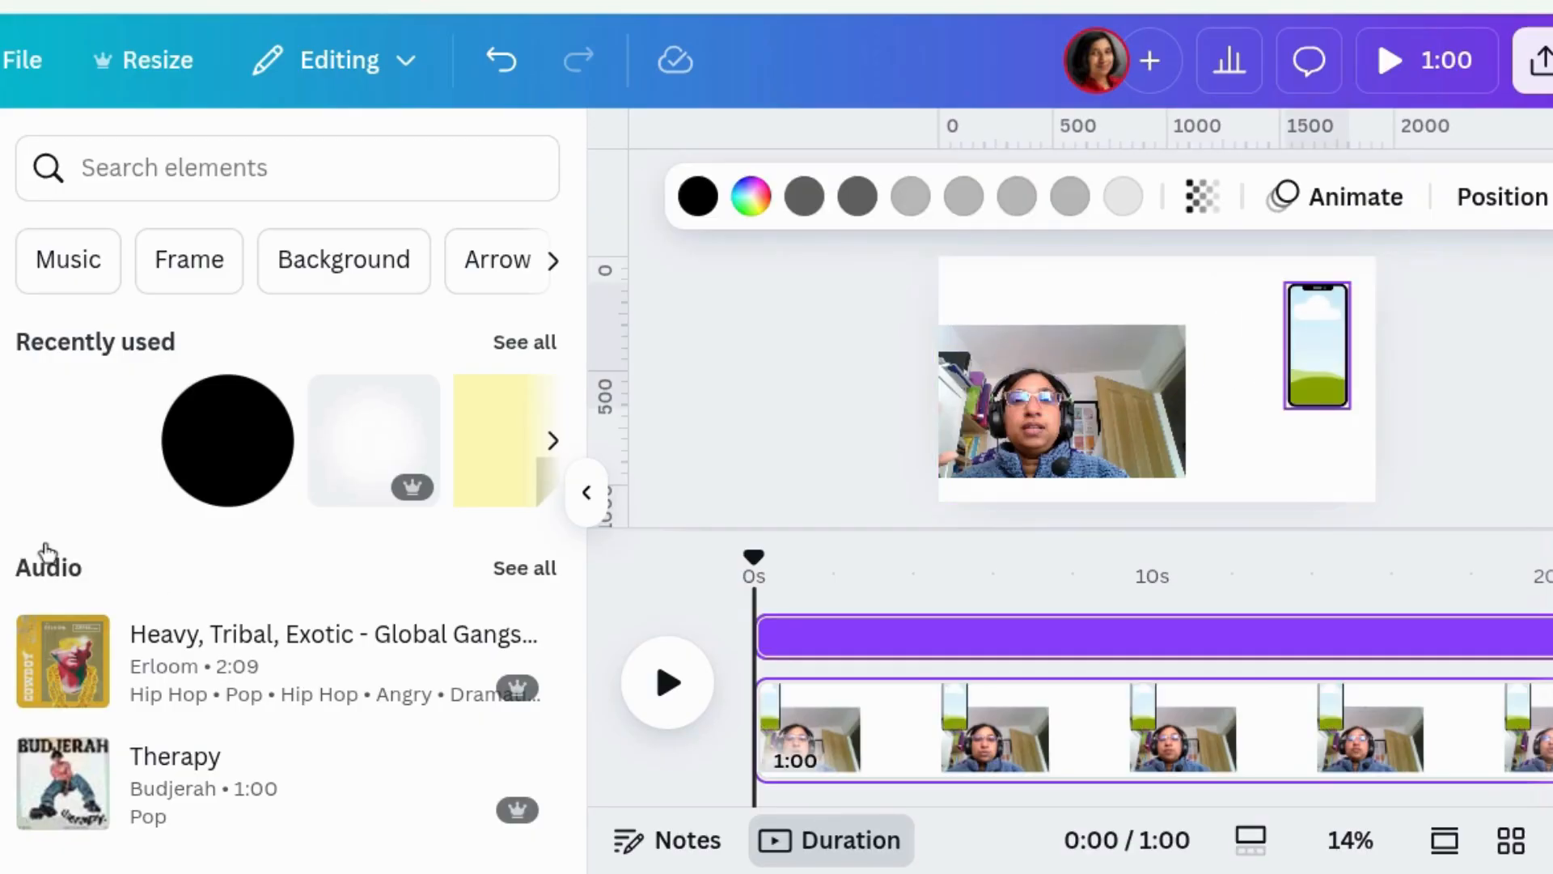
# - Search the video elements for "reading" and add the 30-second clip of hands holding an open book
pyautogui.click(312, 185)
pyautogui.scroll(-2, 285, 440)
pyautogui.scroll(-3, 364, 443)
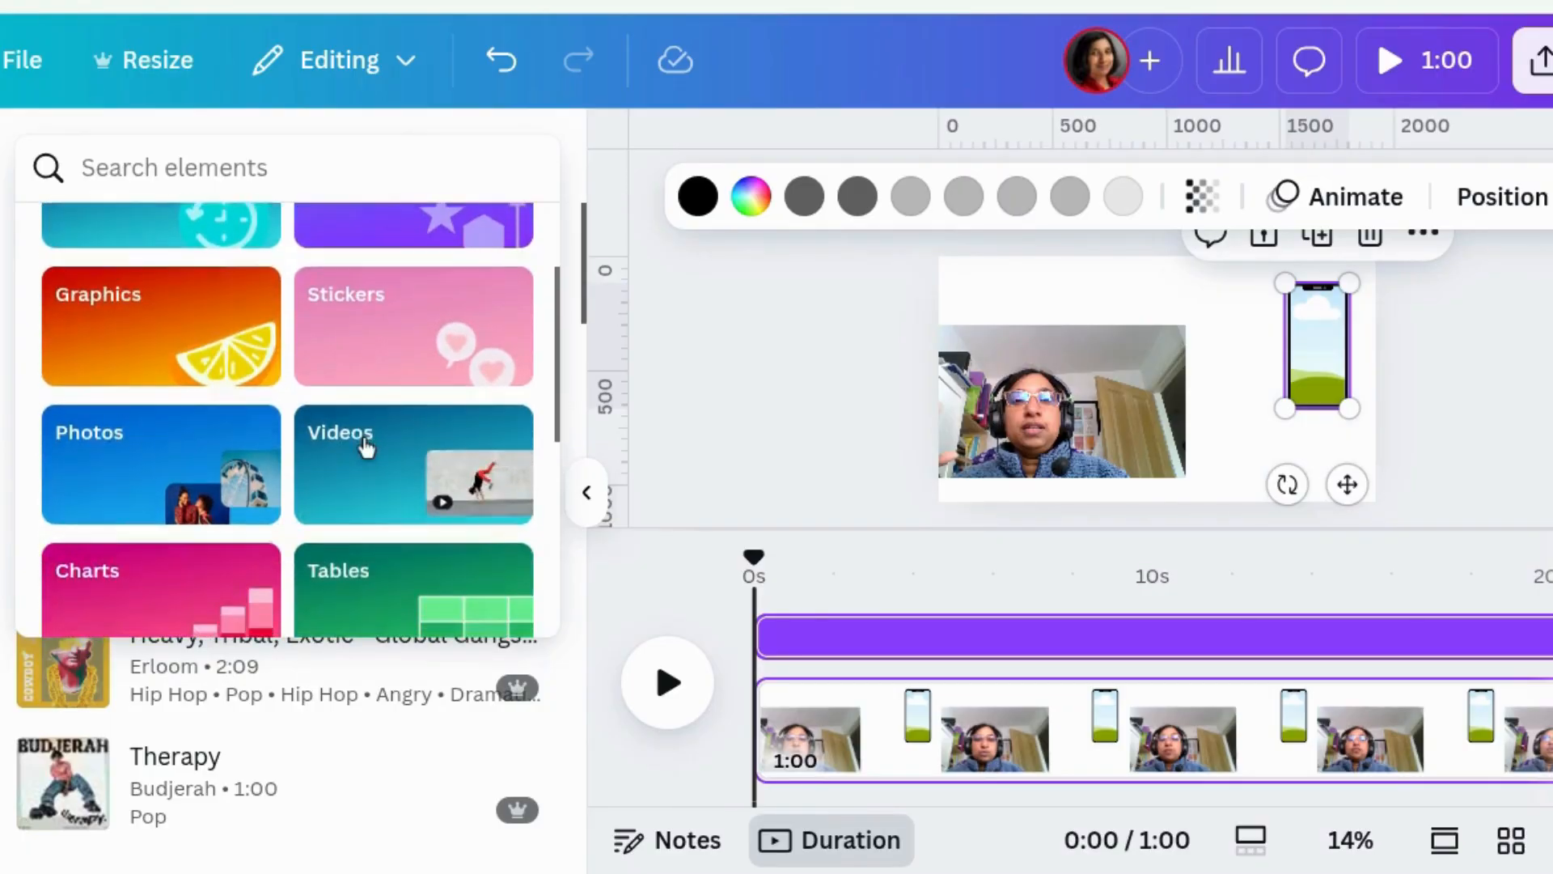
pyautogui.click(364, 444)
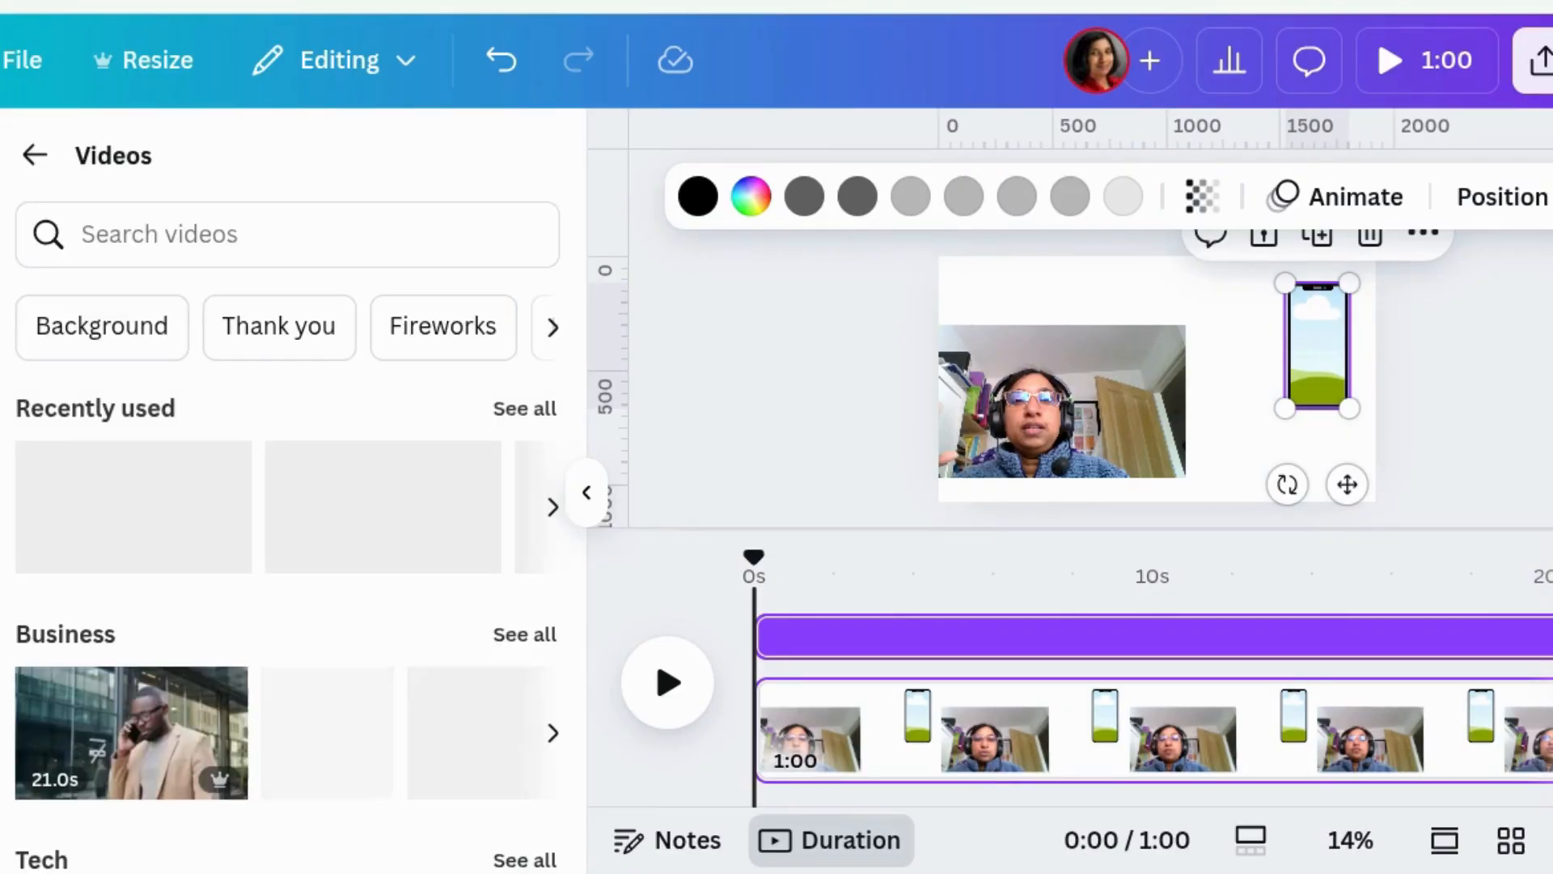
pyautogui.click(242, 233)
pyautogui.write('reading')
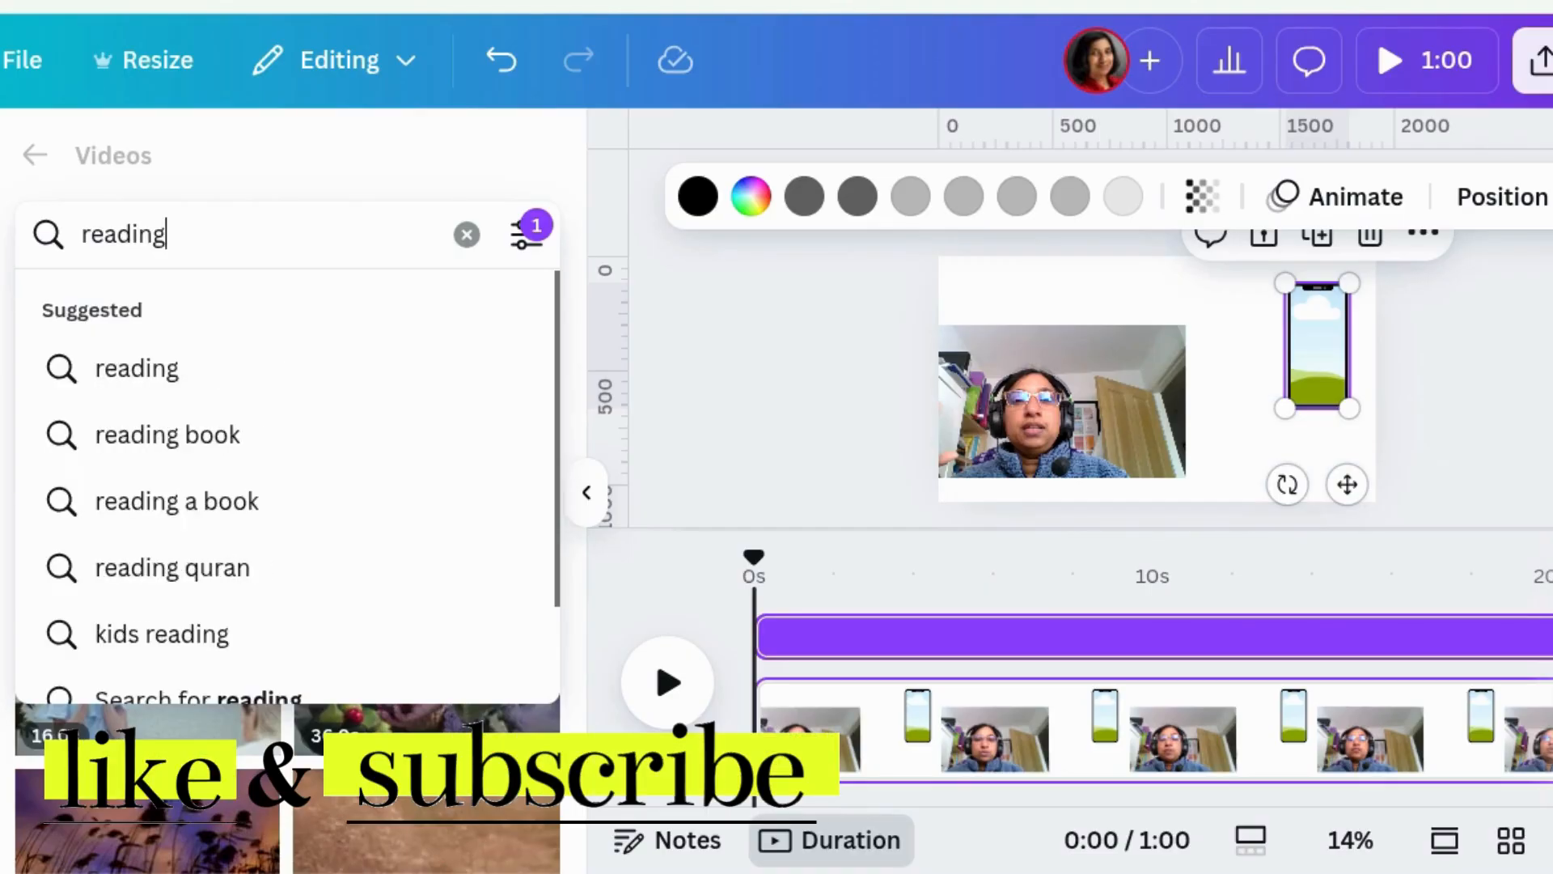
pyautogui.press('Return')
pyautogui.moveTo(253, 530)
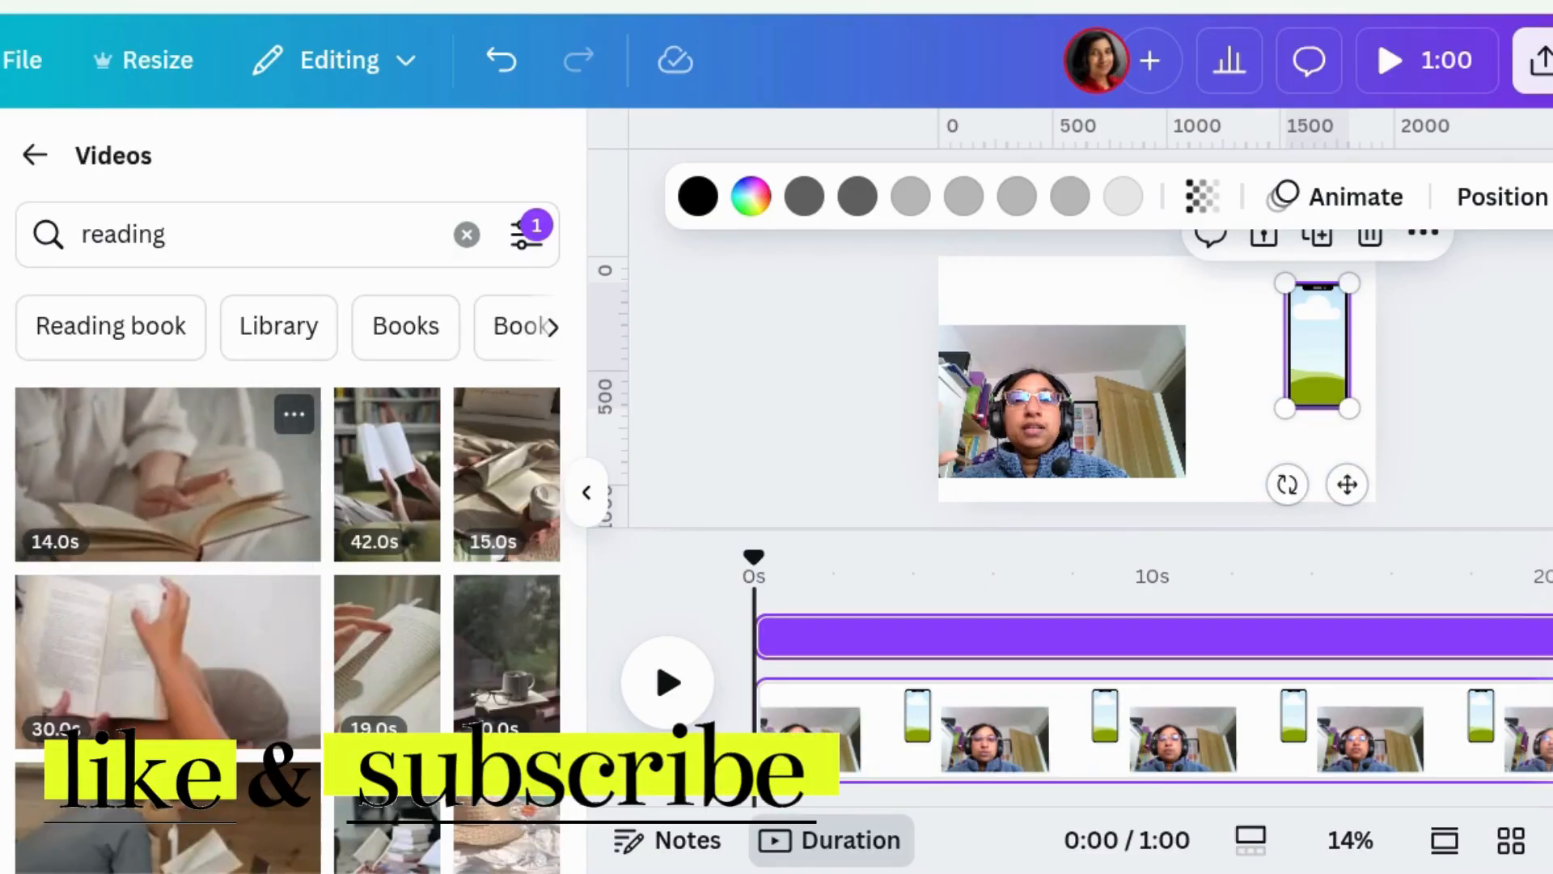
pyautogui.click(197, 705)
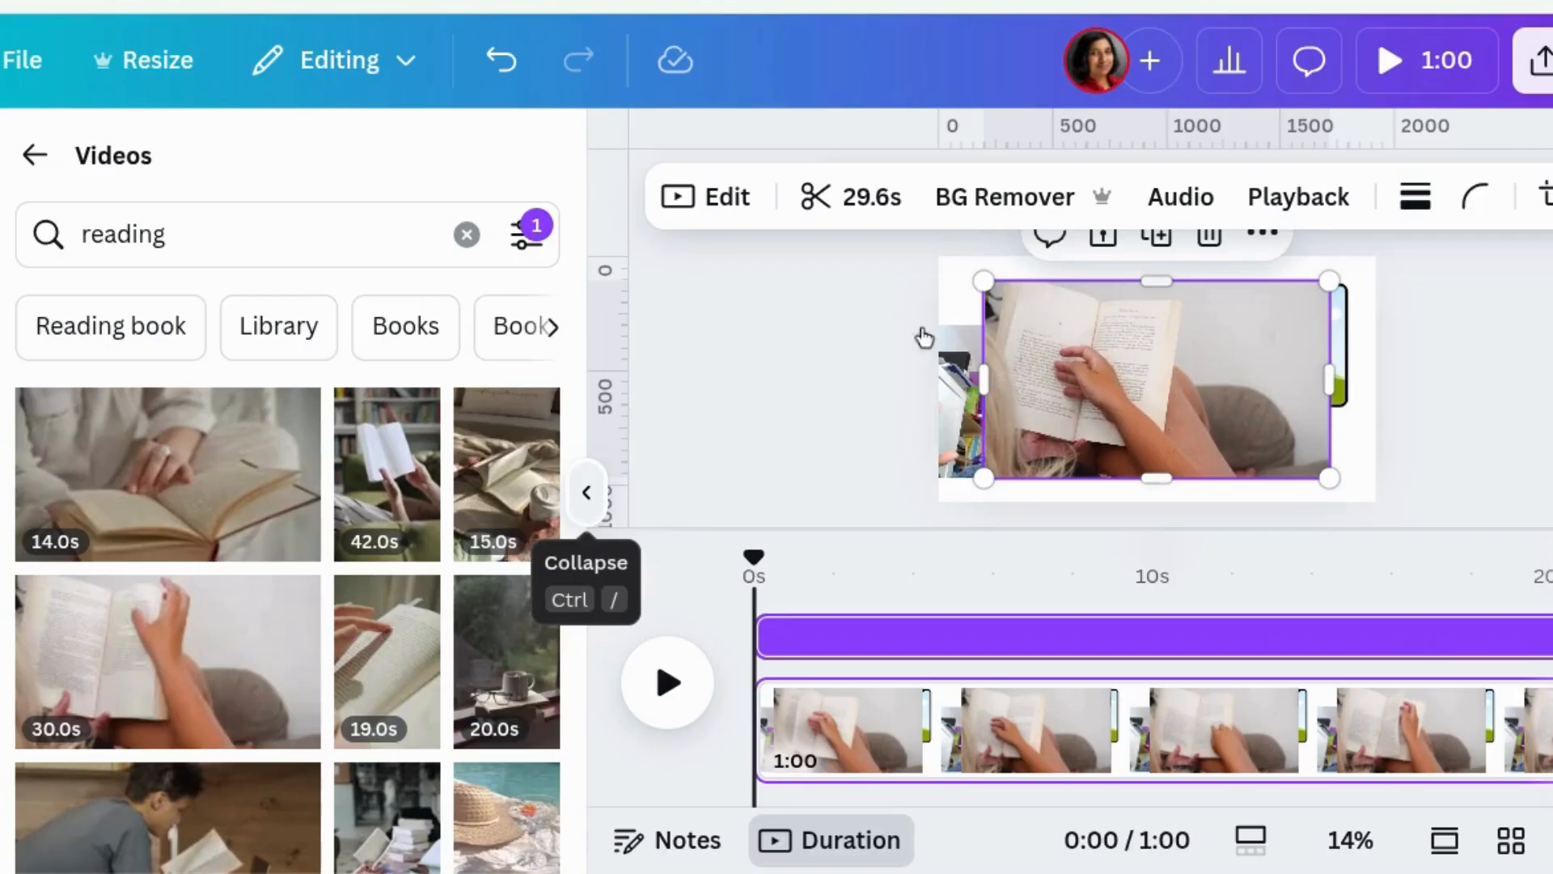
pyautogui.hotkey('ctrl', '/')
# - Reorder the layers so the webcam clip is on top, the phone frame below it and the reading clip behind both
pyautogui.click(1147, 334)
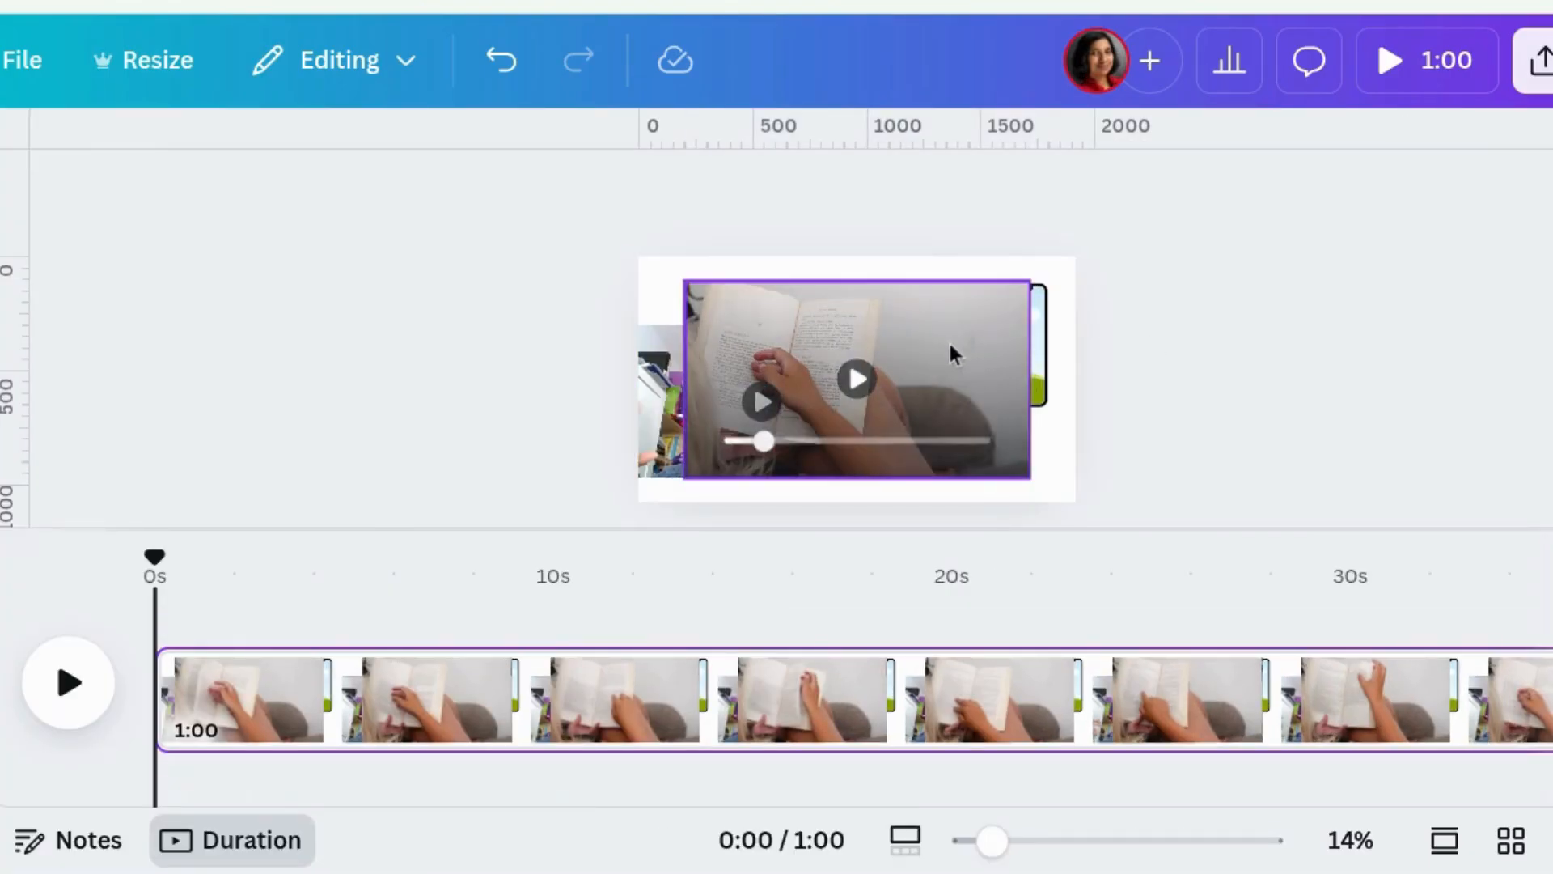
pyautogui.click(964, 322)
pyautogui.rightClick(964, 317)
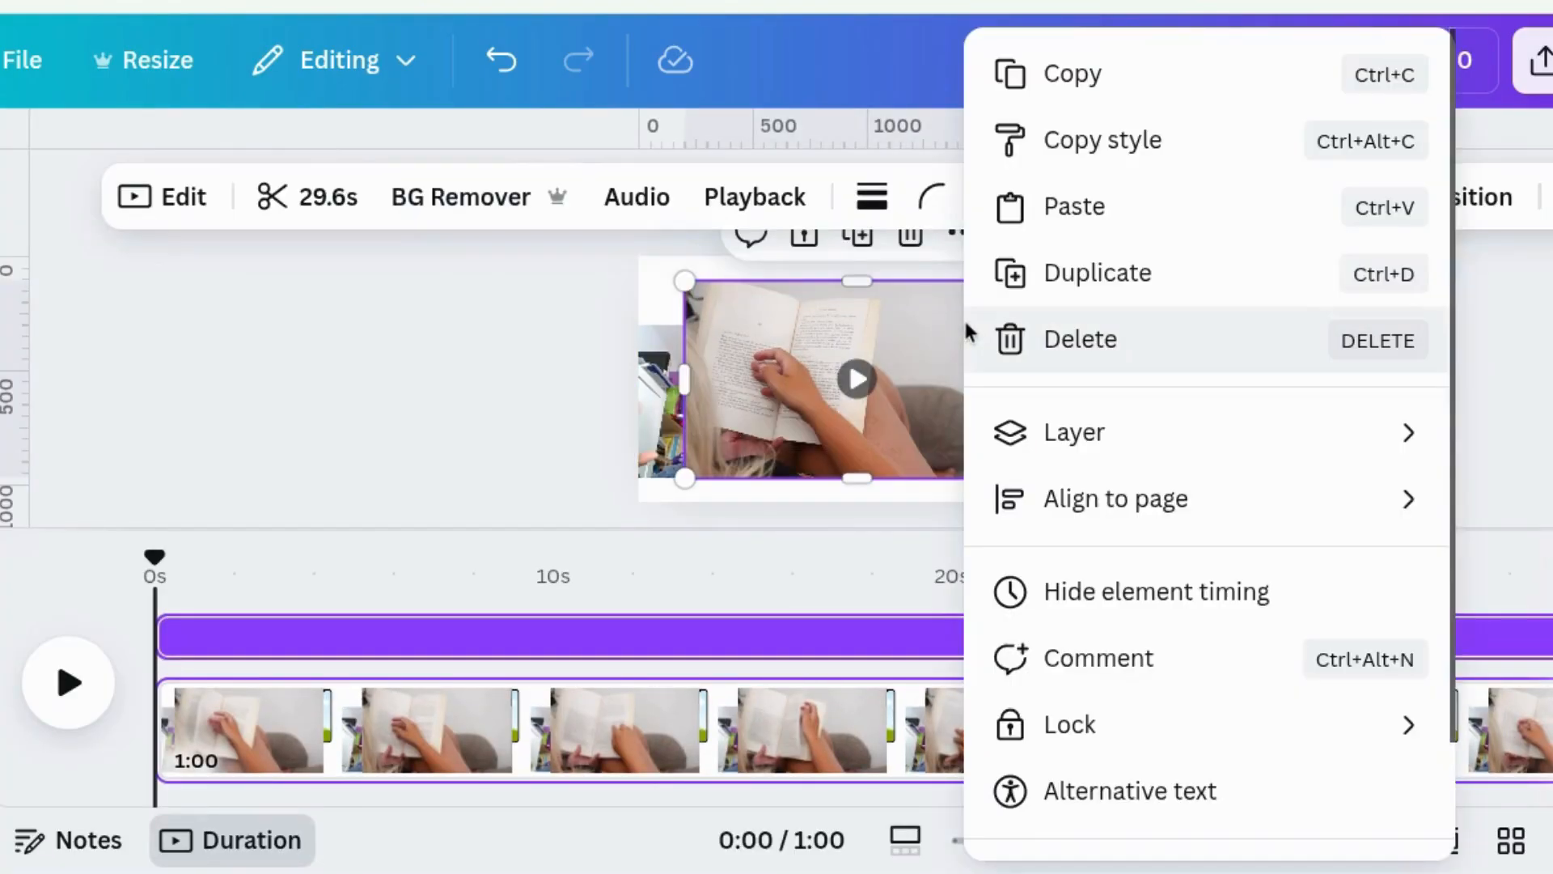
pyautogui.moveTo(1076, 433)
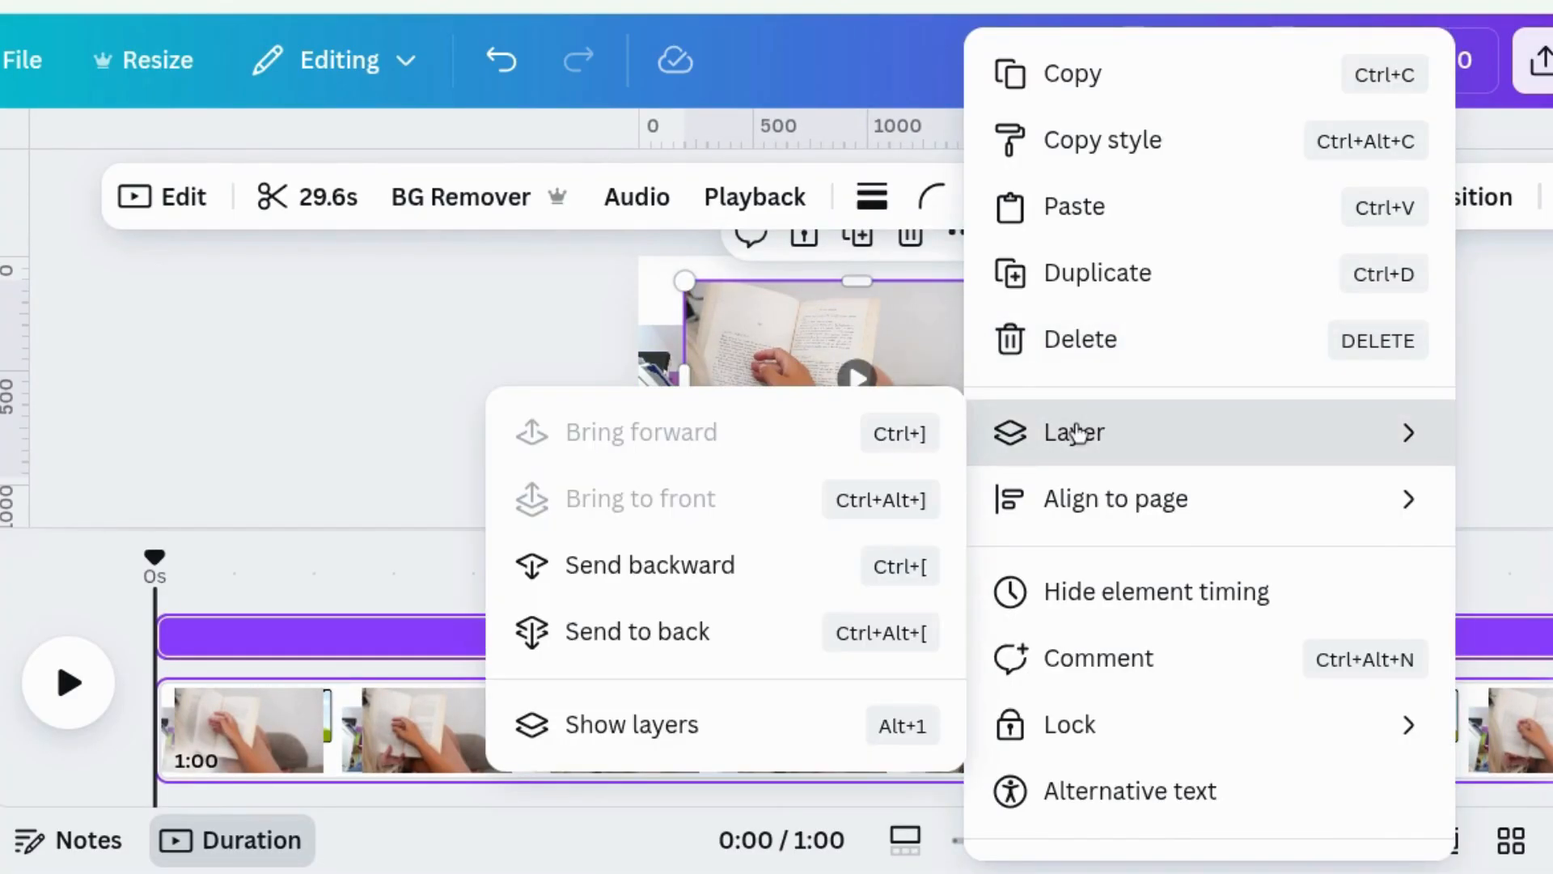
pyautogui.click(728, 728)
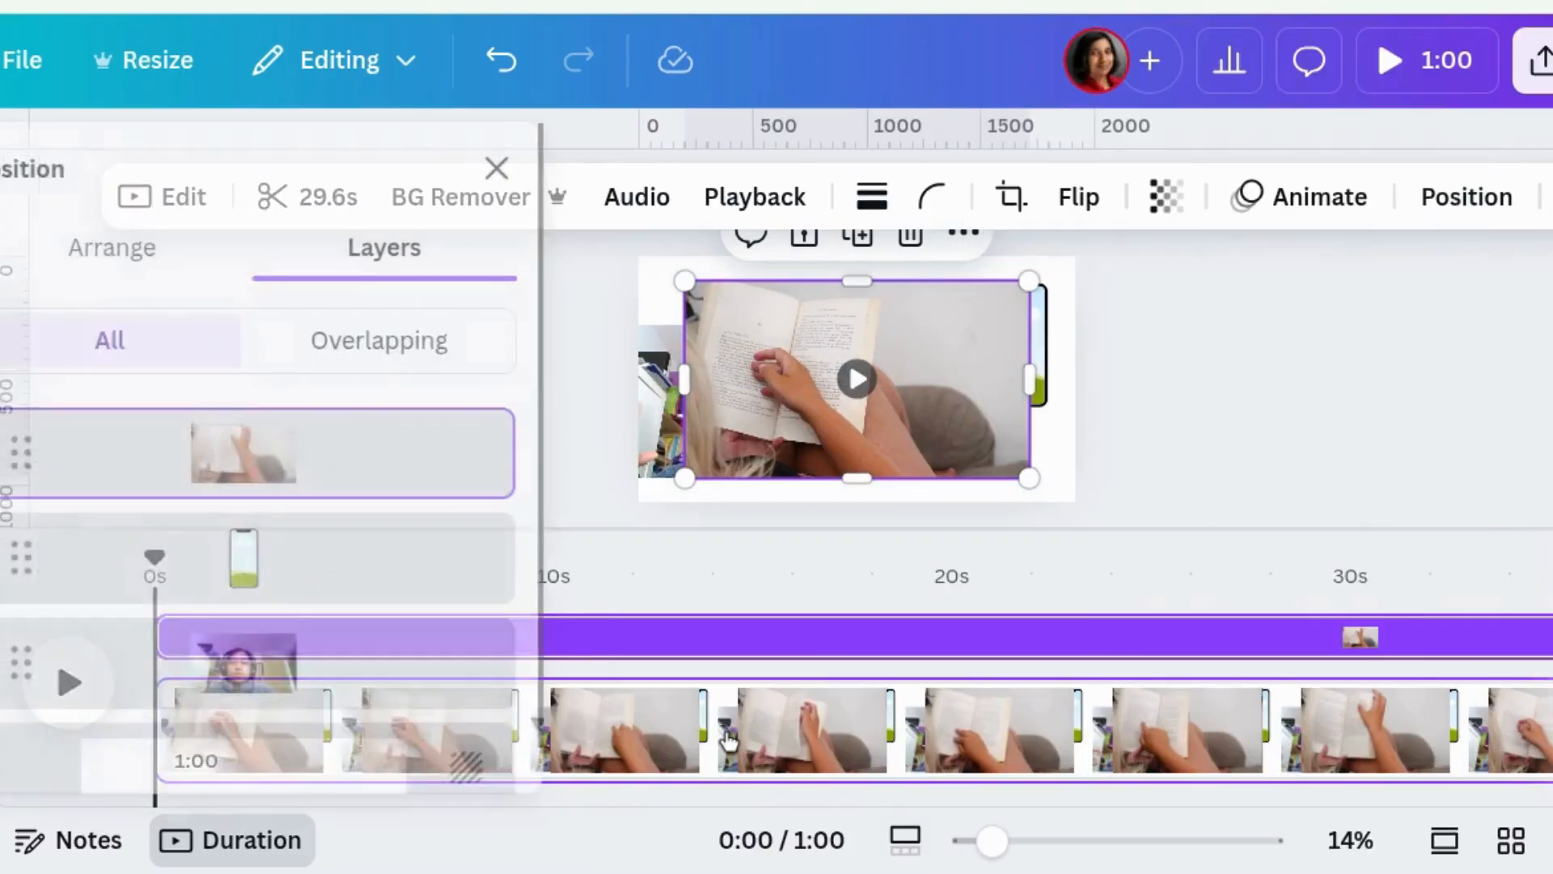
pyautogui.scroll(-2, 461, 599)
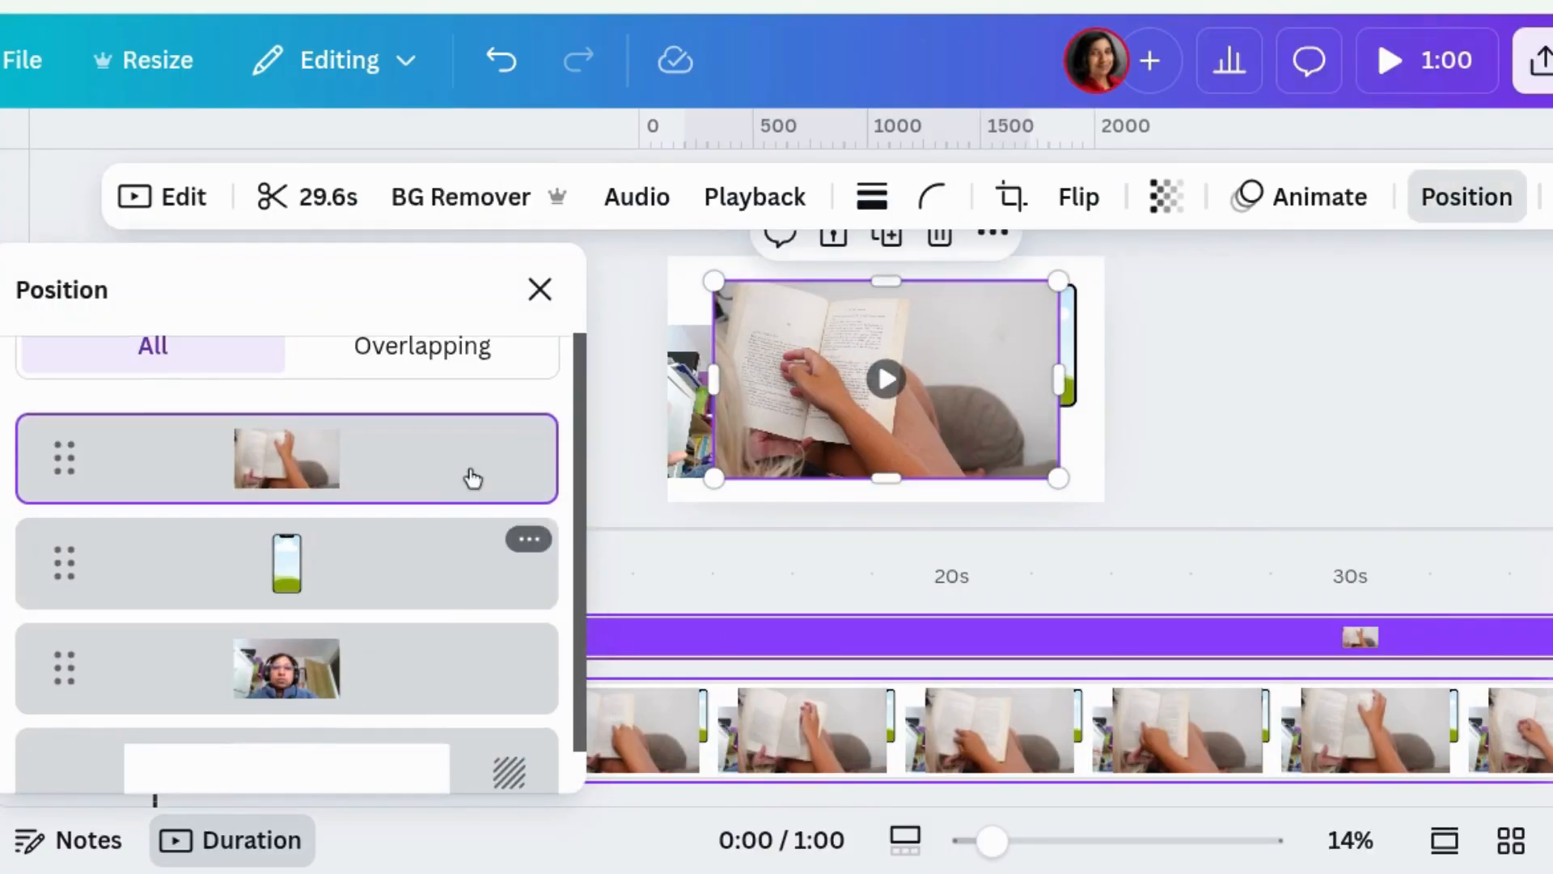
pyautogui.moveTo(466, 664)
pyautogui.mouseDown()
pyautogui.moveTo(464, 707)
pyautogui.moveTo(471, 652)
pyautogui.mouseUp()
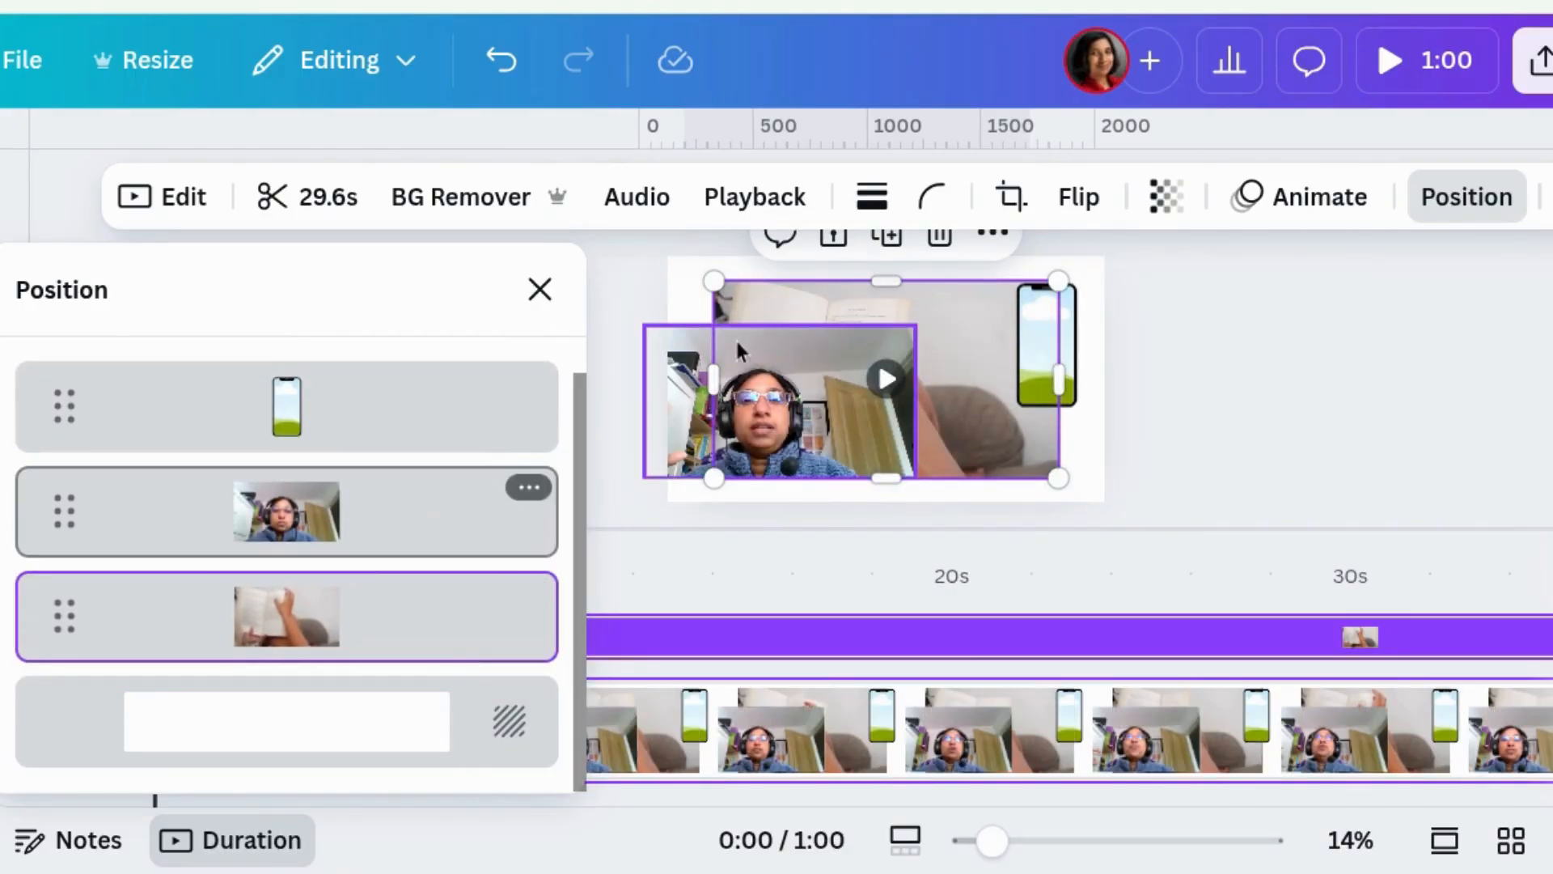
pyautogui.moveTo(453, 427); pyautogui.dragTo(448, 555)
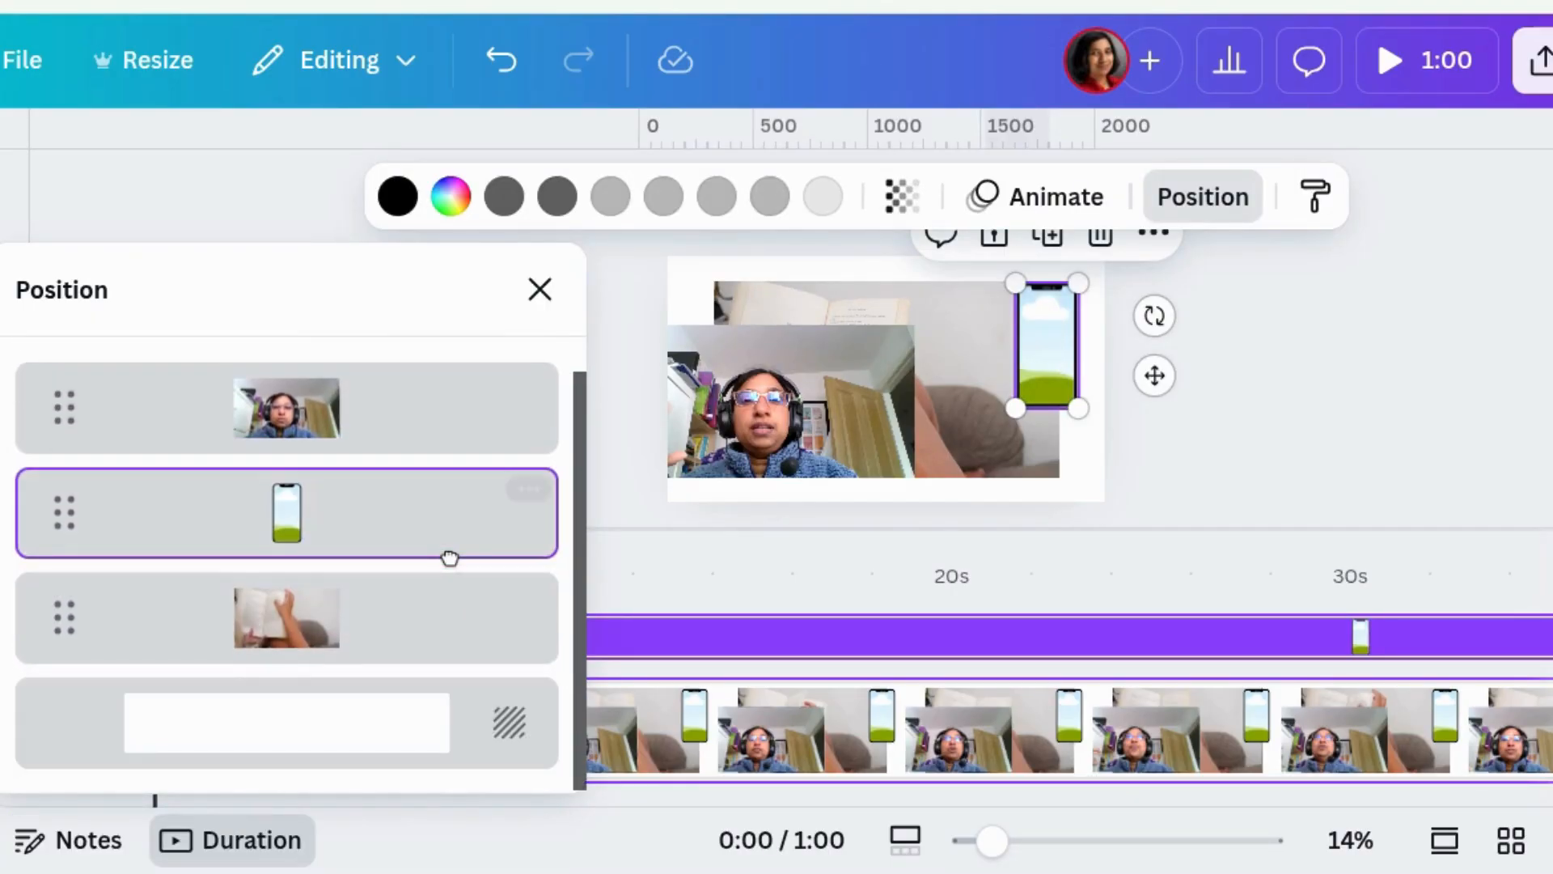
pyautogui.click(1324, 460)
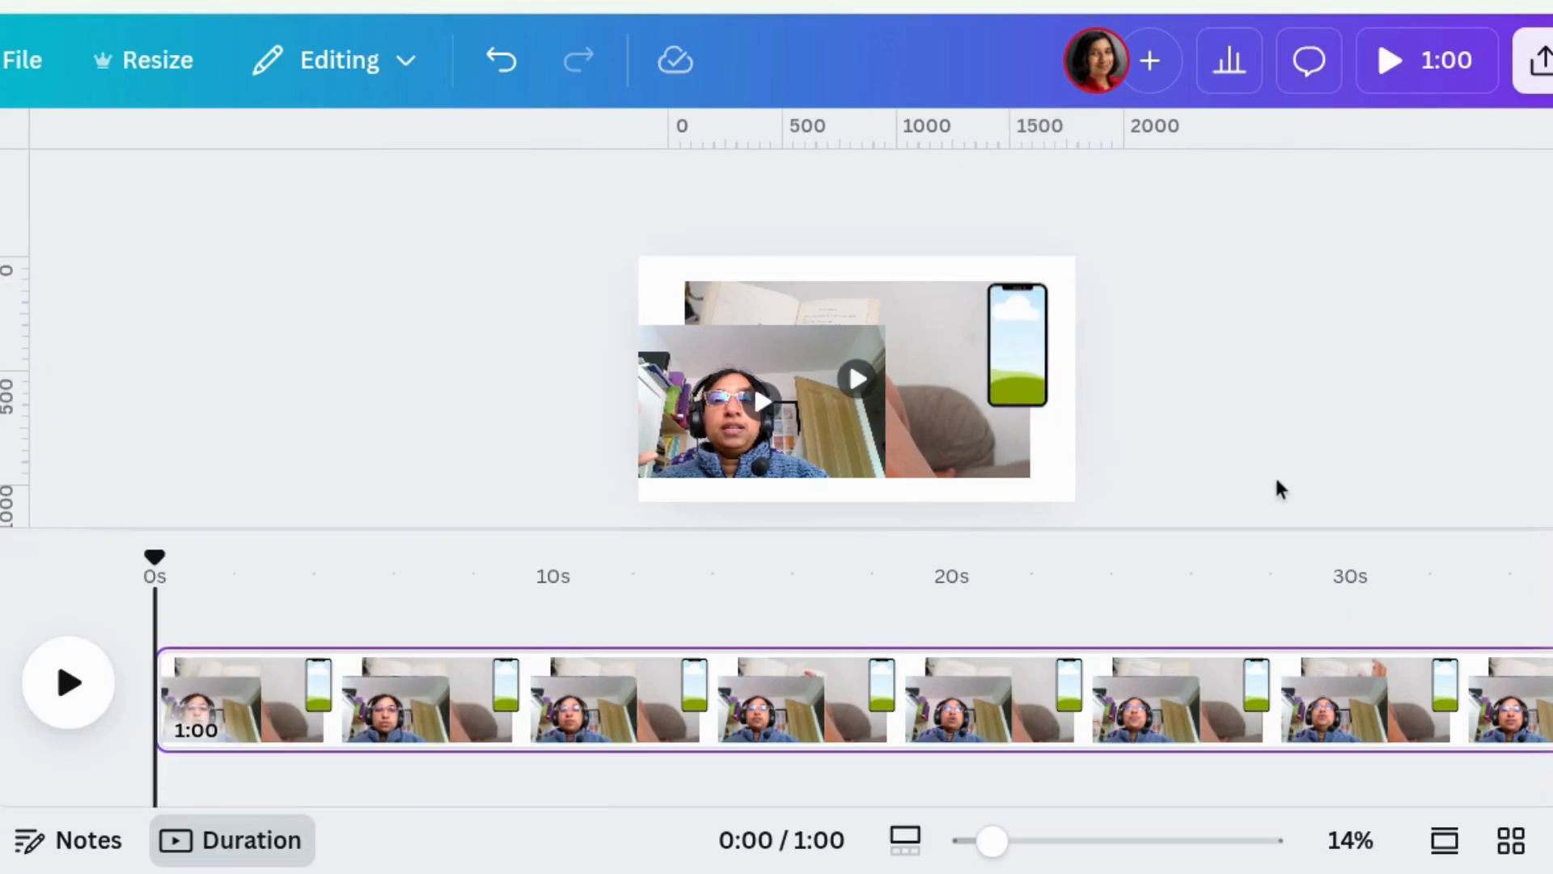
# - Enlarge the reading clip to cover the whole page and move the phone frame closer to the page's centre
pyautogui.click(913, 455)
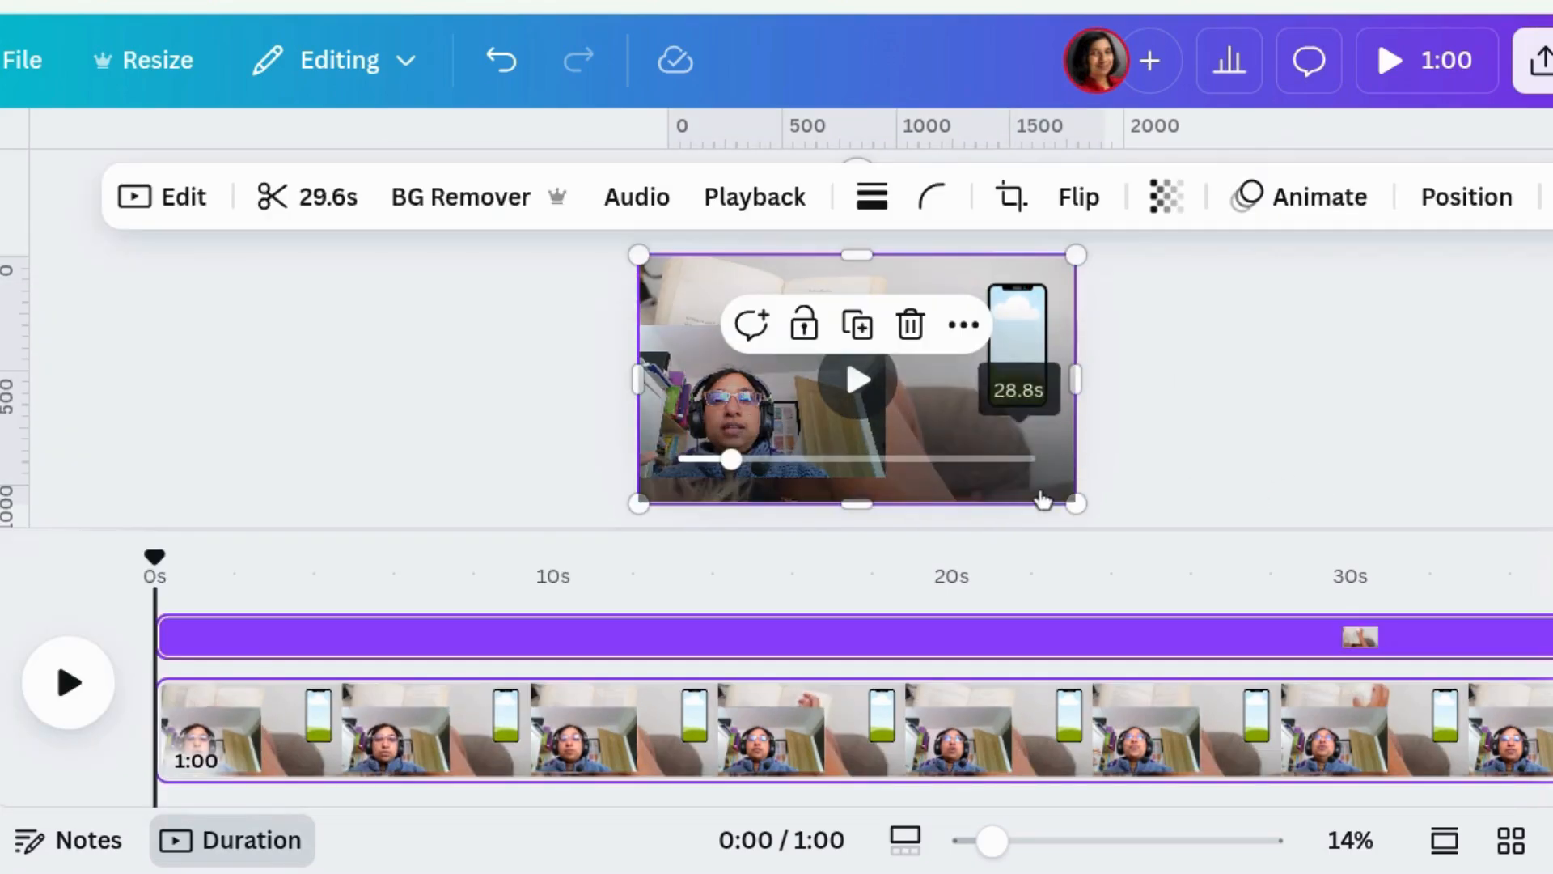
pyautogui.click(1381, 405)
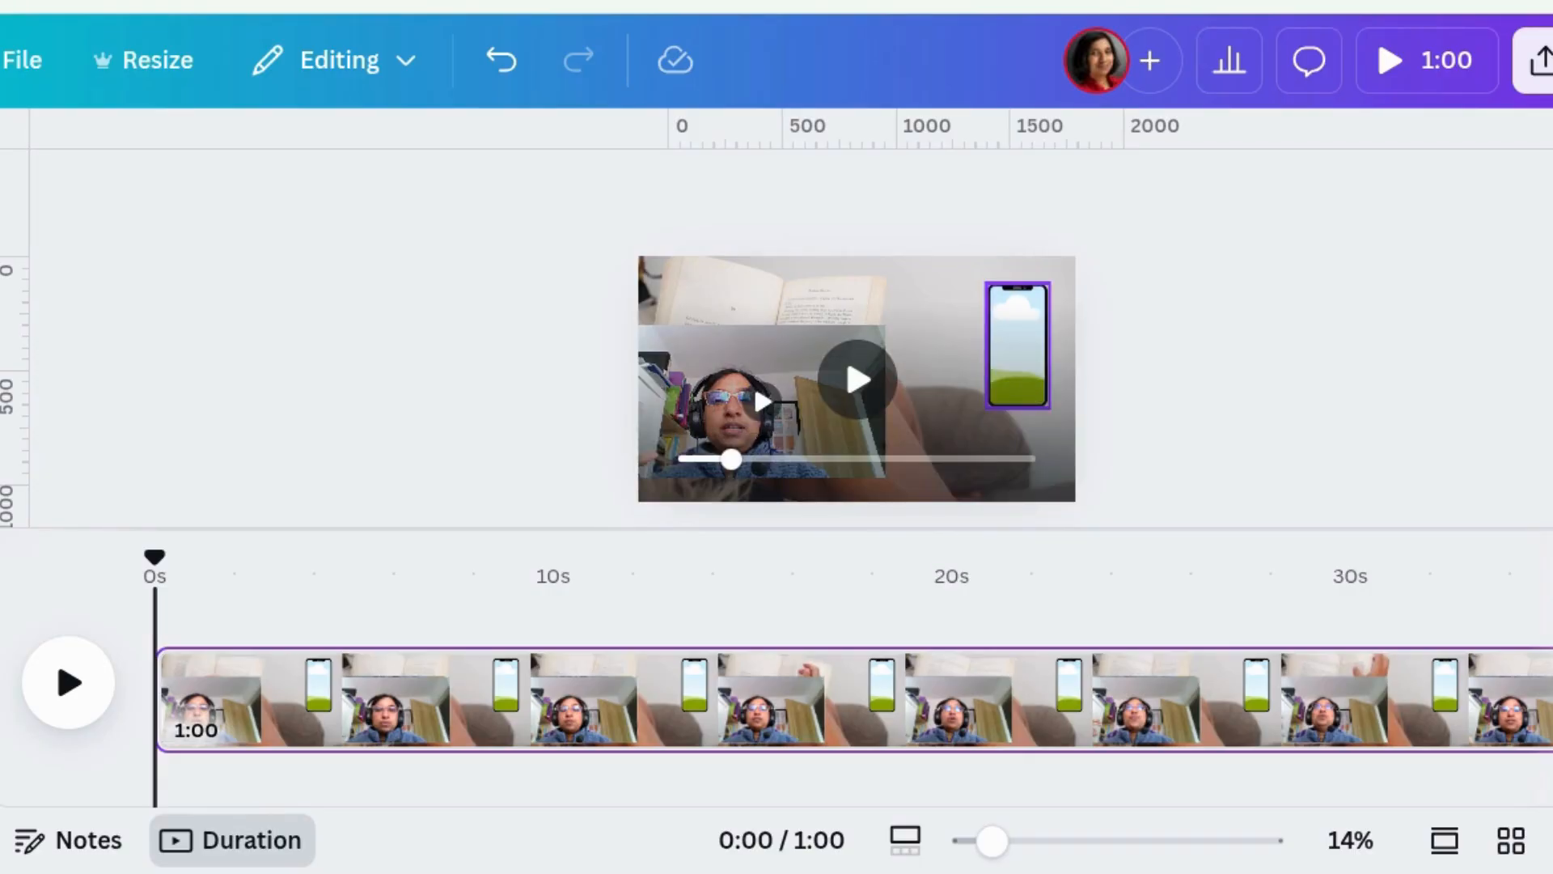
pyautogui.moveTo(1000, 396); pyautogui.dragTo(962, 404)
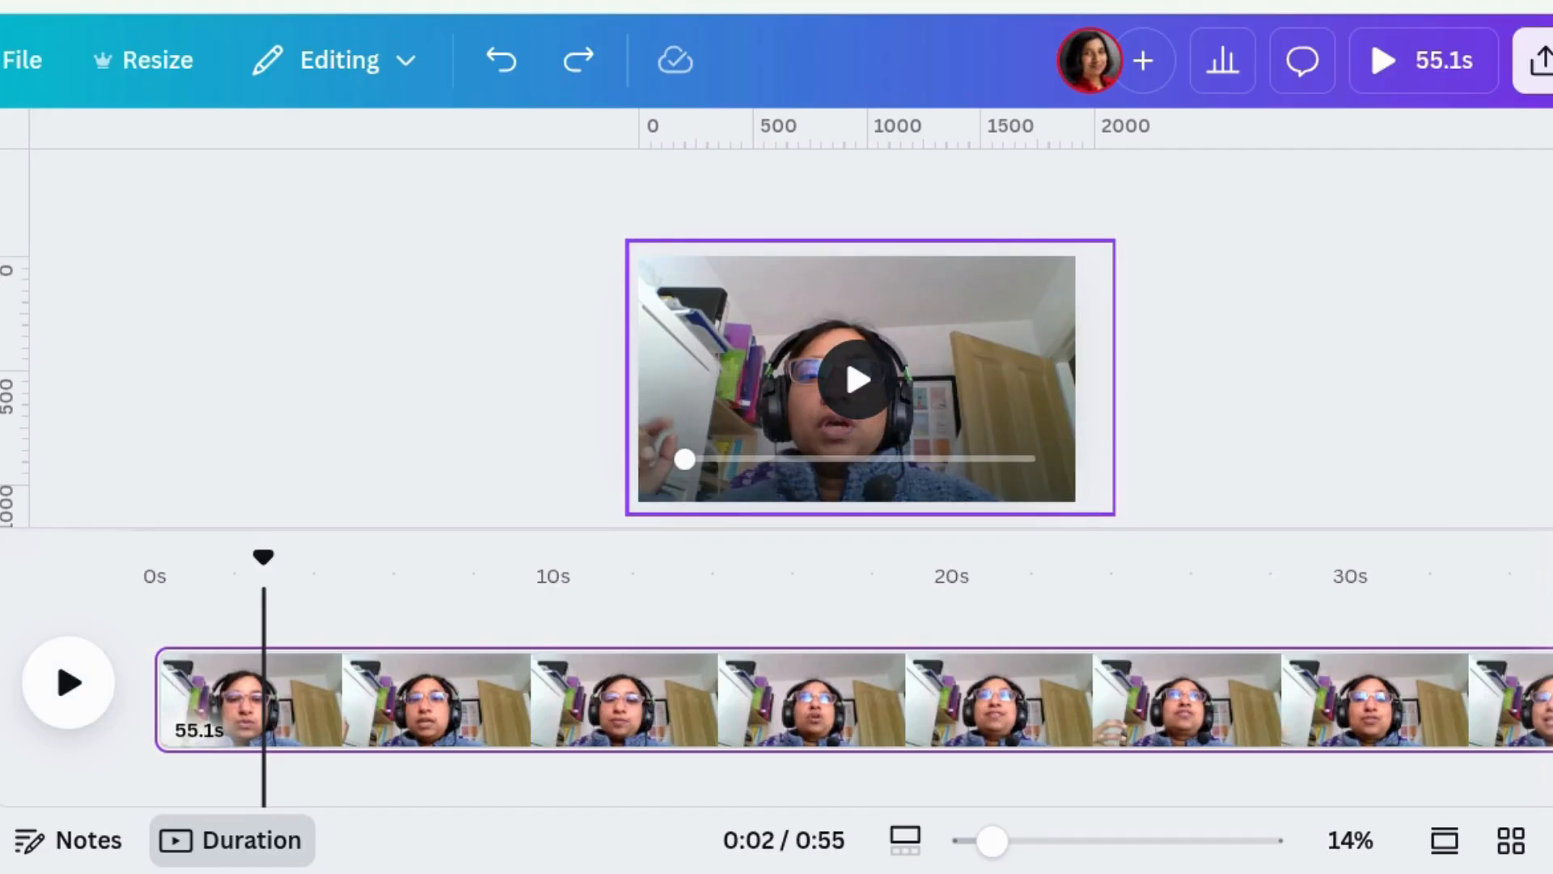
# - Shrink the webcam clip and place it inside the phone frame
pyautogui.click(979, 291)
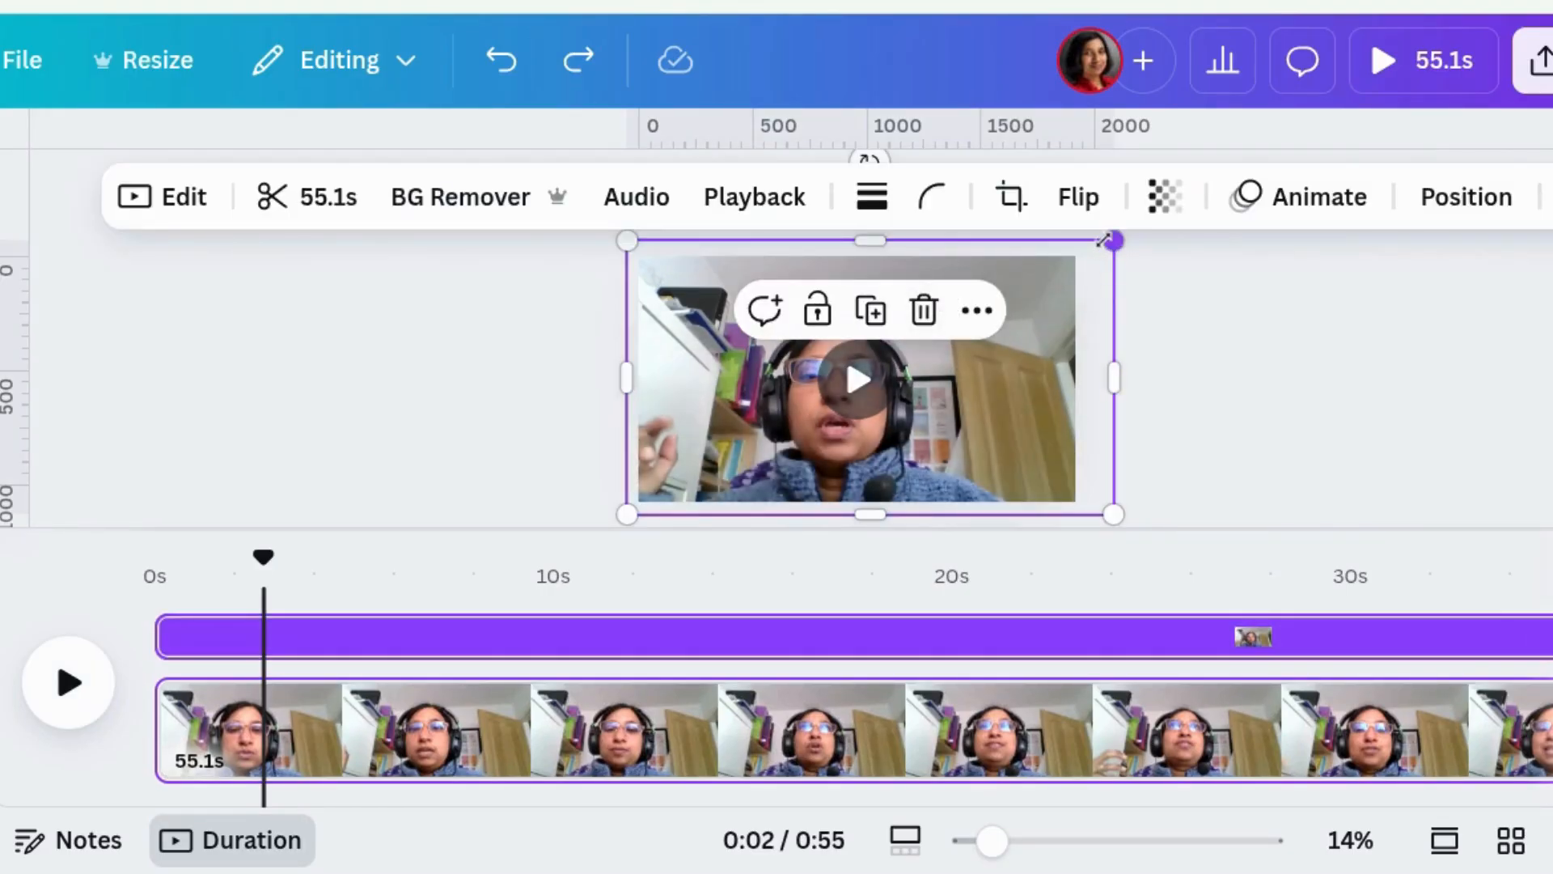
pyautogui.moveTo(992, 362); pyautogui.dragTo(854, 431)
pyautogui.moveTo(765, 469); pyautogui.dragTo(952, 394)
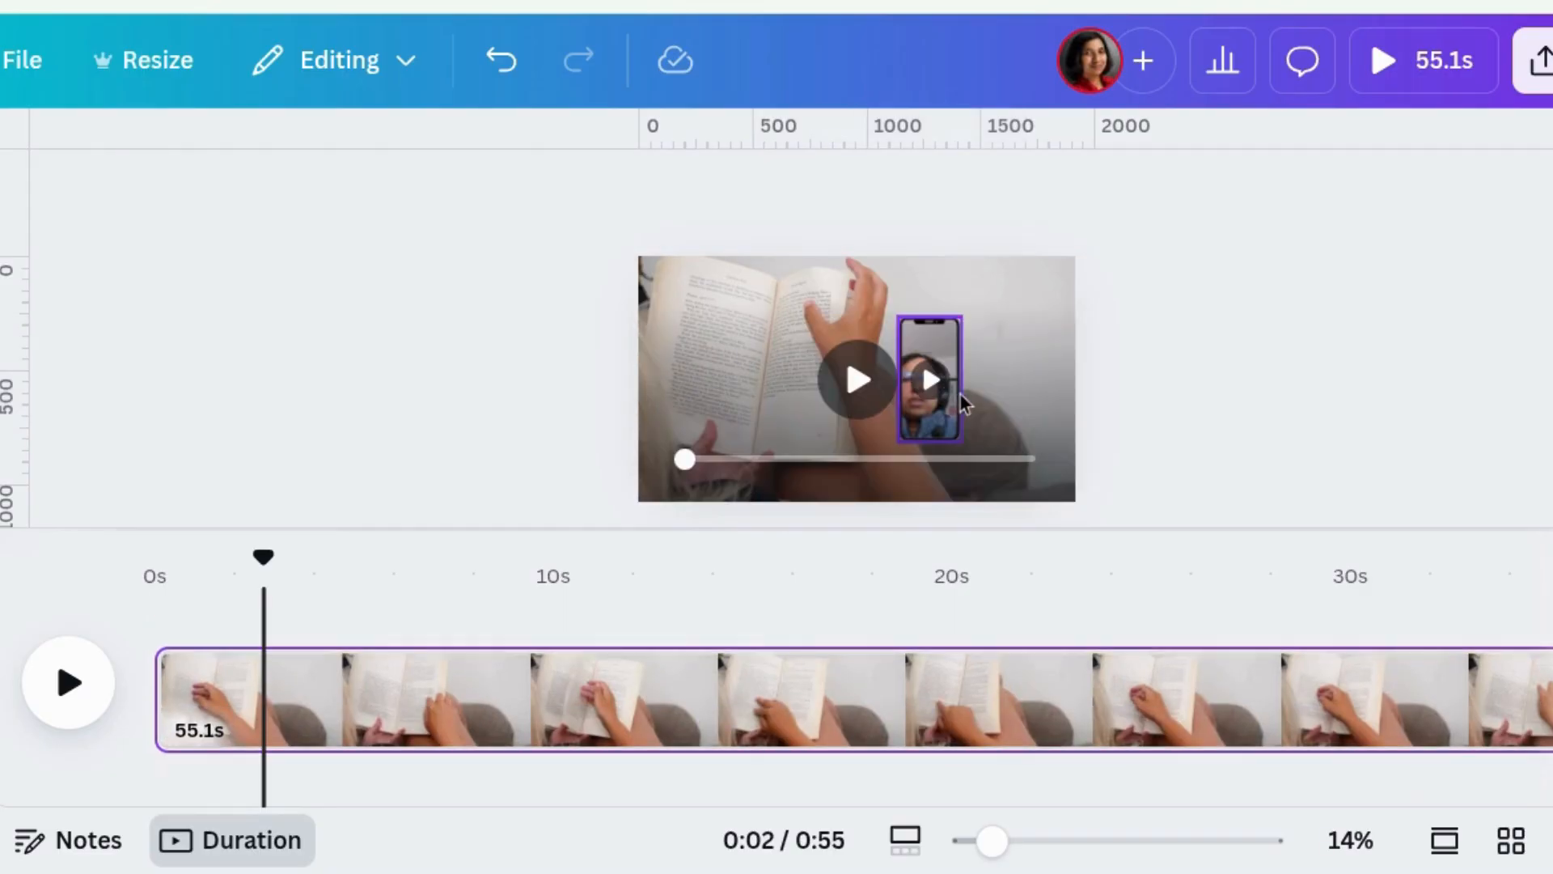
# - Crop the webcam clip inside the phone frame, shifting it so the speaker's face is centred
pyautogui.click(937, 356)
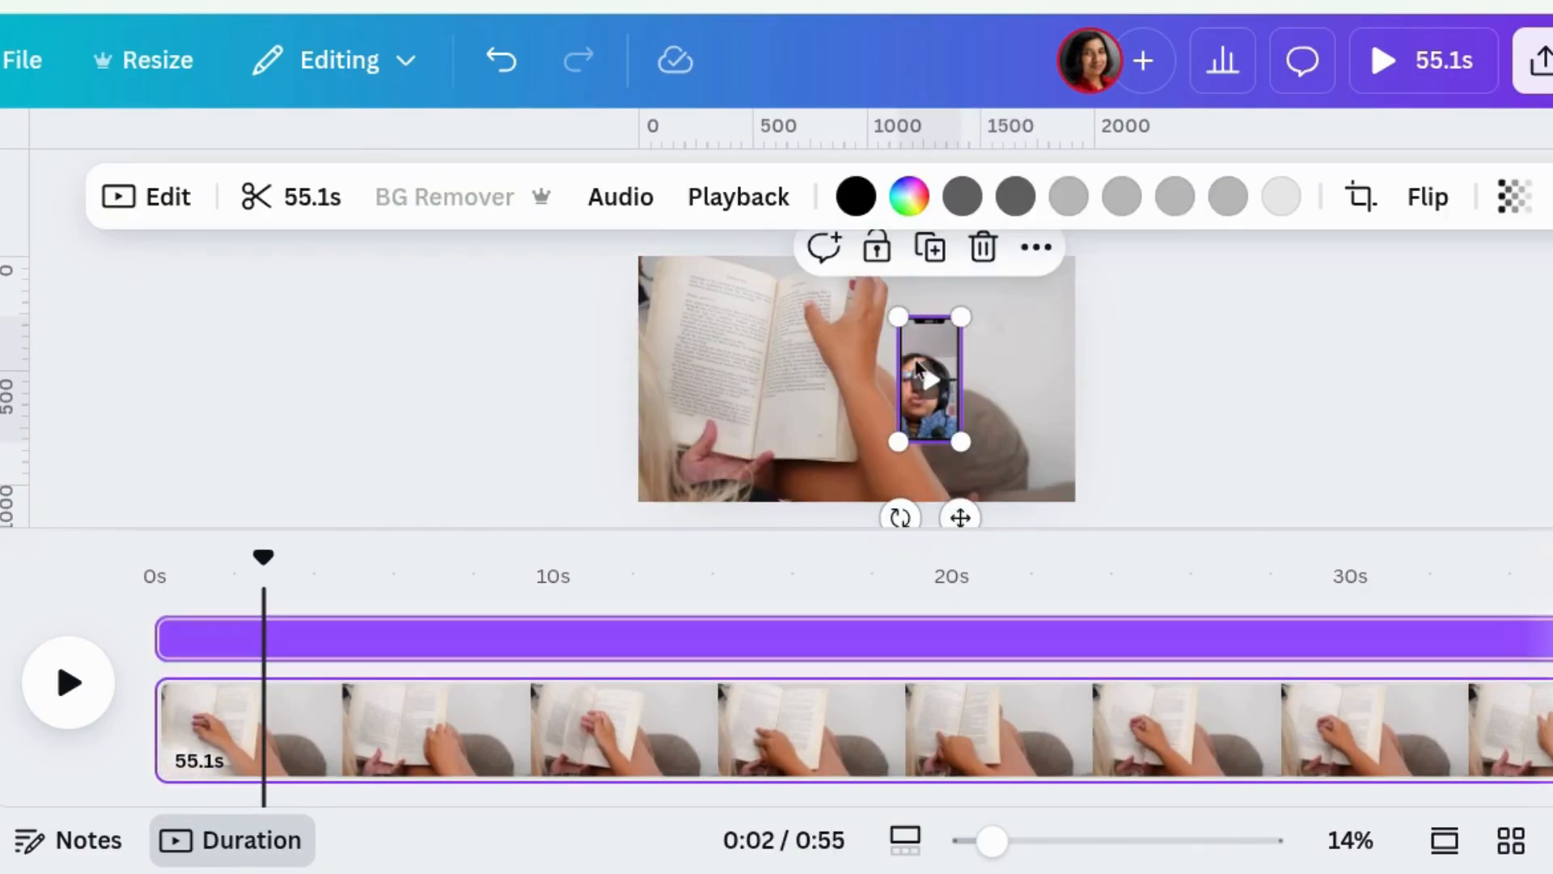
pyautogui.doubleClick(930, 352)
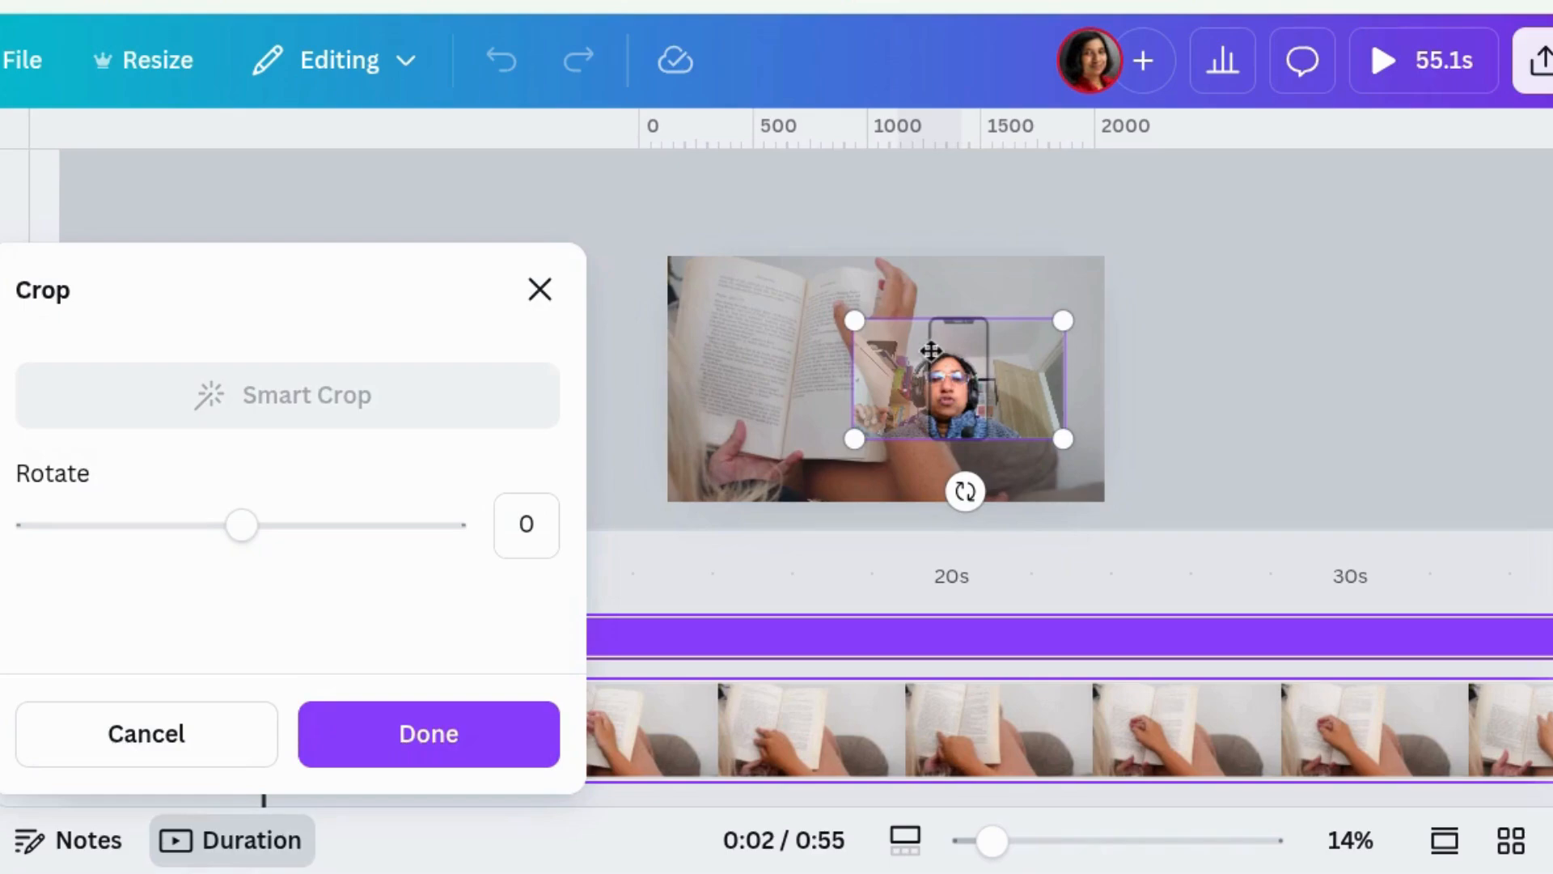
pyautogui.moveTo(957, 349); pyautogui.dragTo(973, 350)
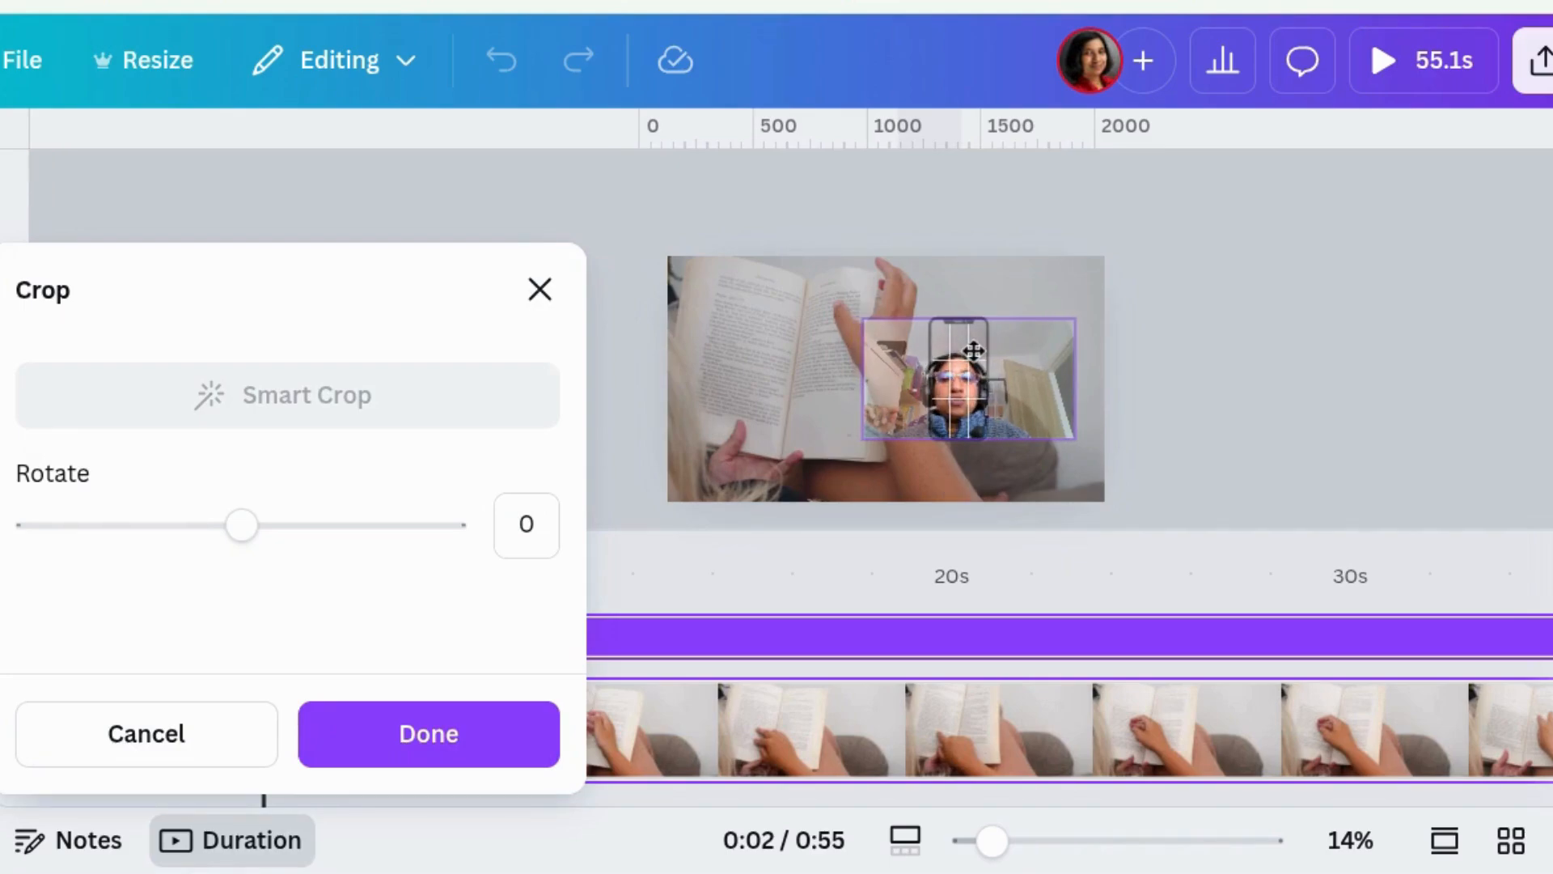
pyautogui.click(1220, 390)
# - Enlarge the phone frame to slightly more than the page height and centre it on the page
pyautogui.click(926, 364)
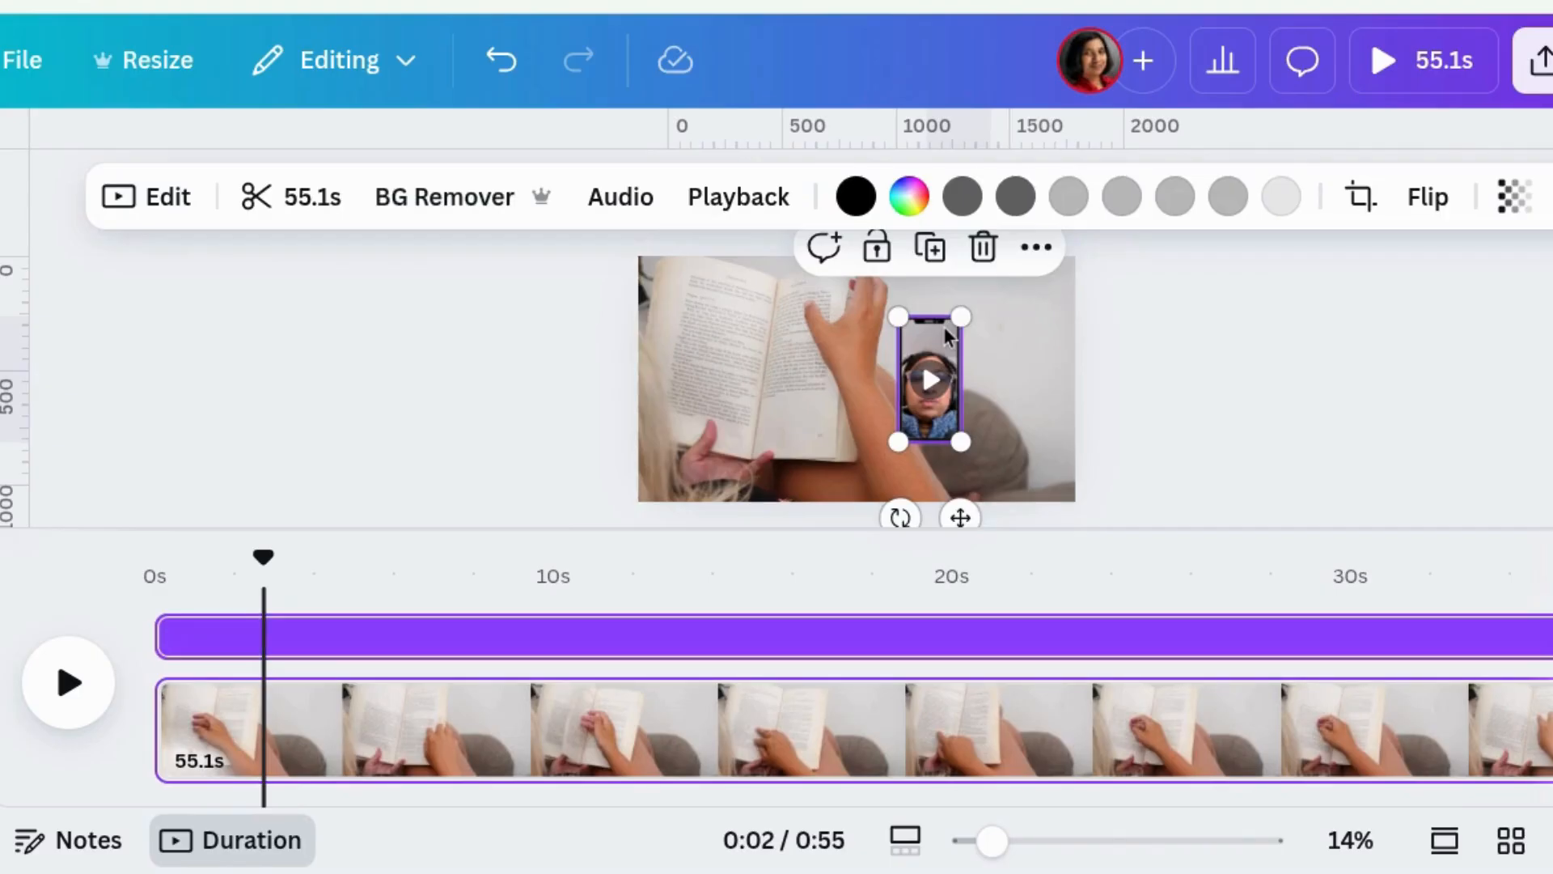
pyautogui.moveTo(963, 316); pyautogui.dragTo(1051, 231)
pyautogui.moveTo(899, 442); pyautogui.dragTo(867, 501)
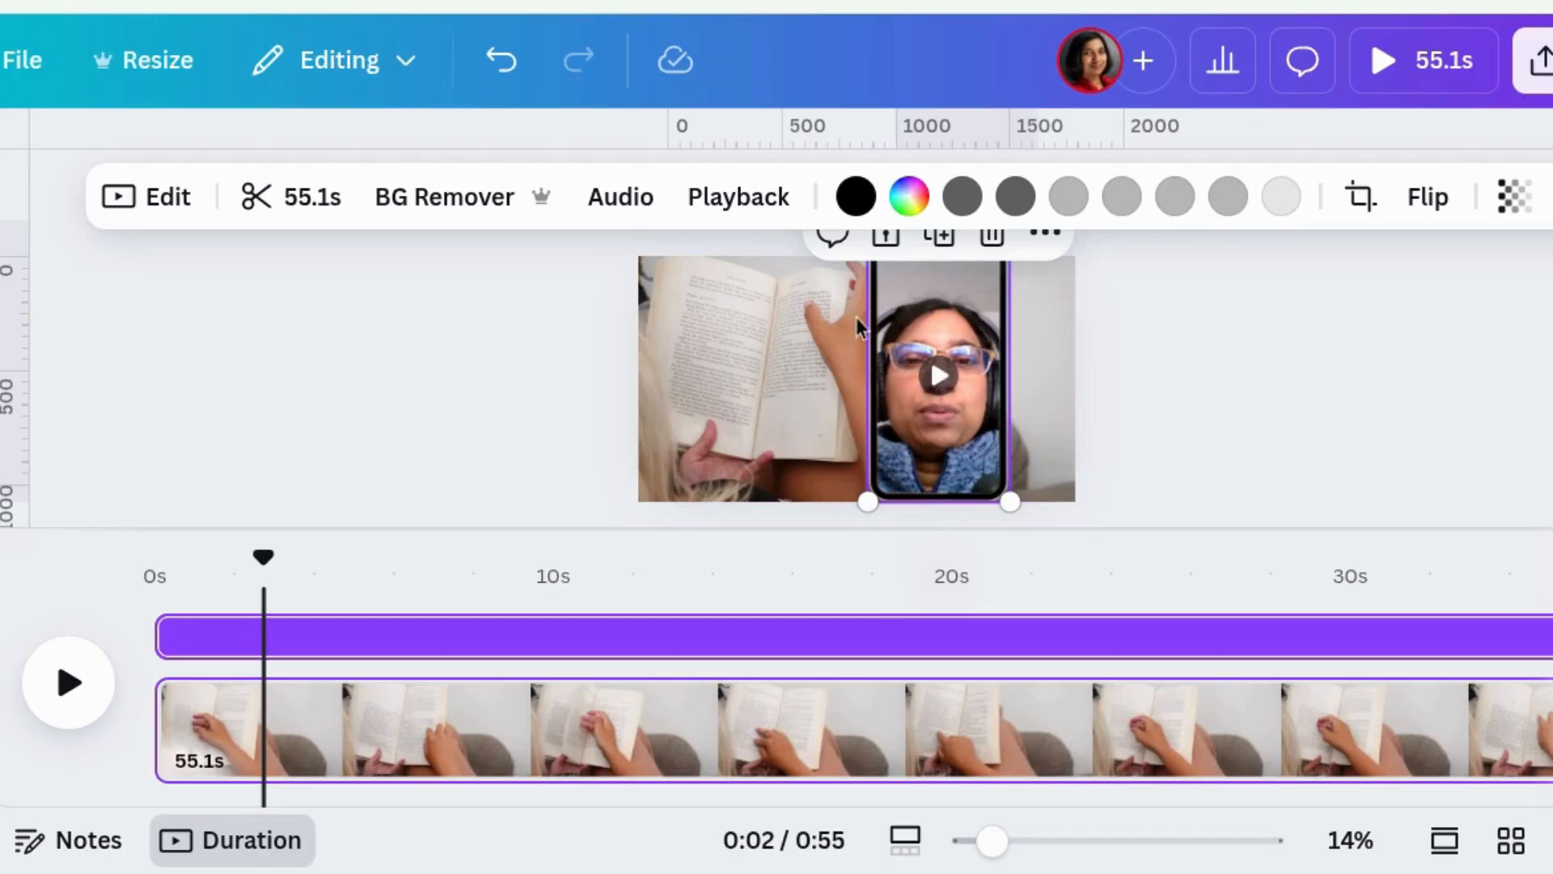
pyautogui.moveTo(872, 348); pyautogui.dragTo(840, 322)
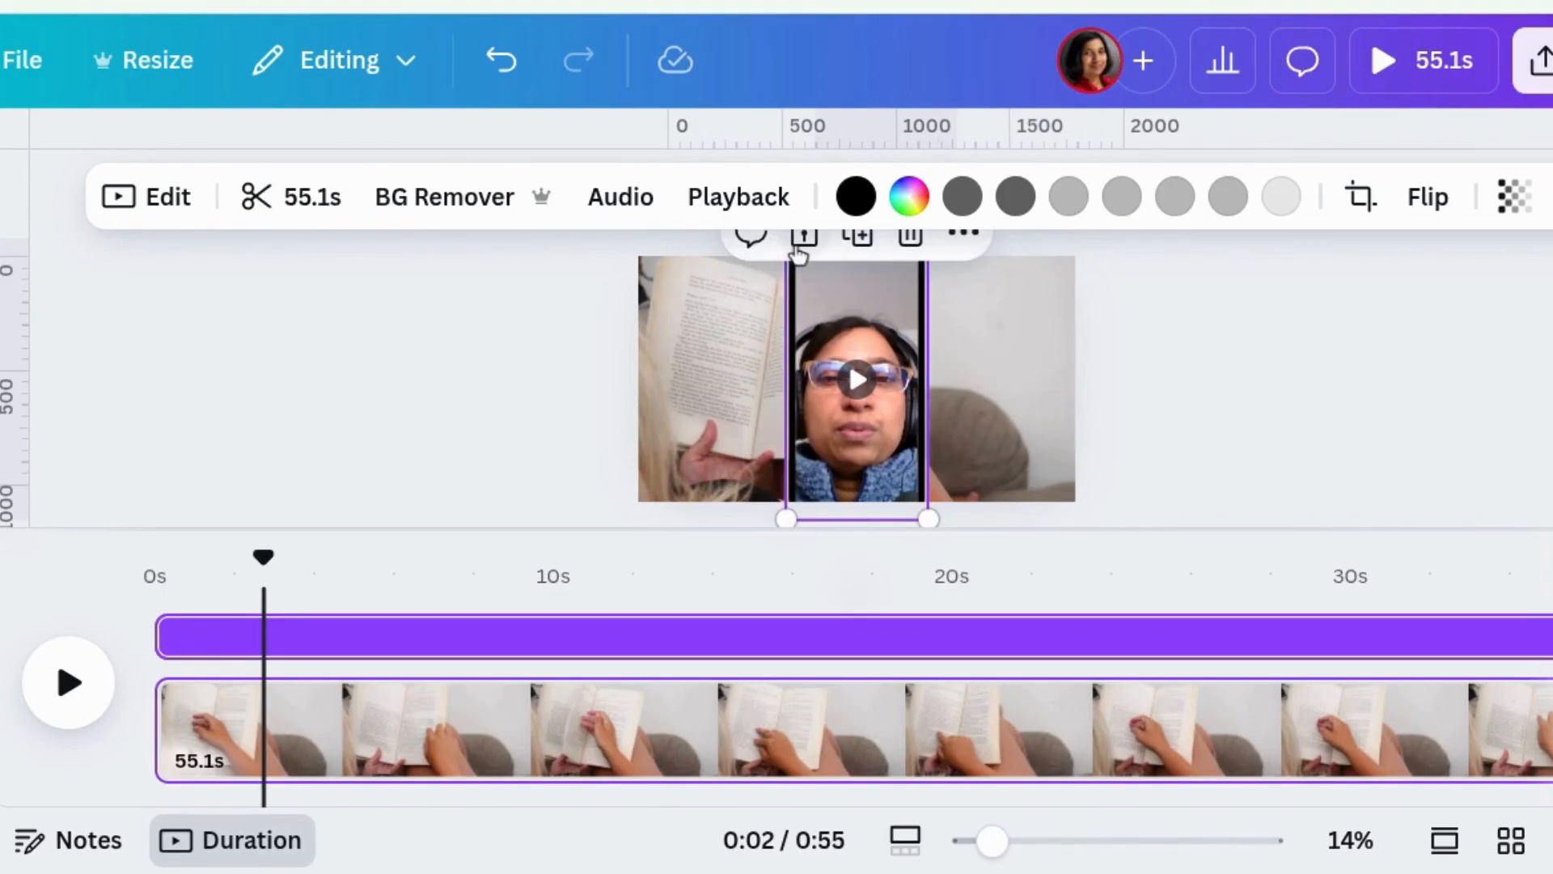
# - Return the playhead to the start of the timeline and play the video to preview it
pyautogui.moveTo(264, 561); pyautogui.dragTo(162, 560)
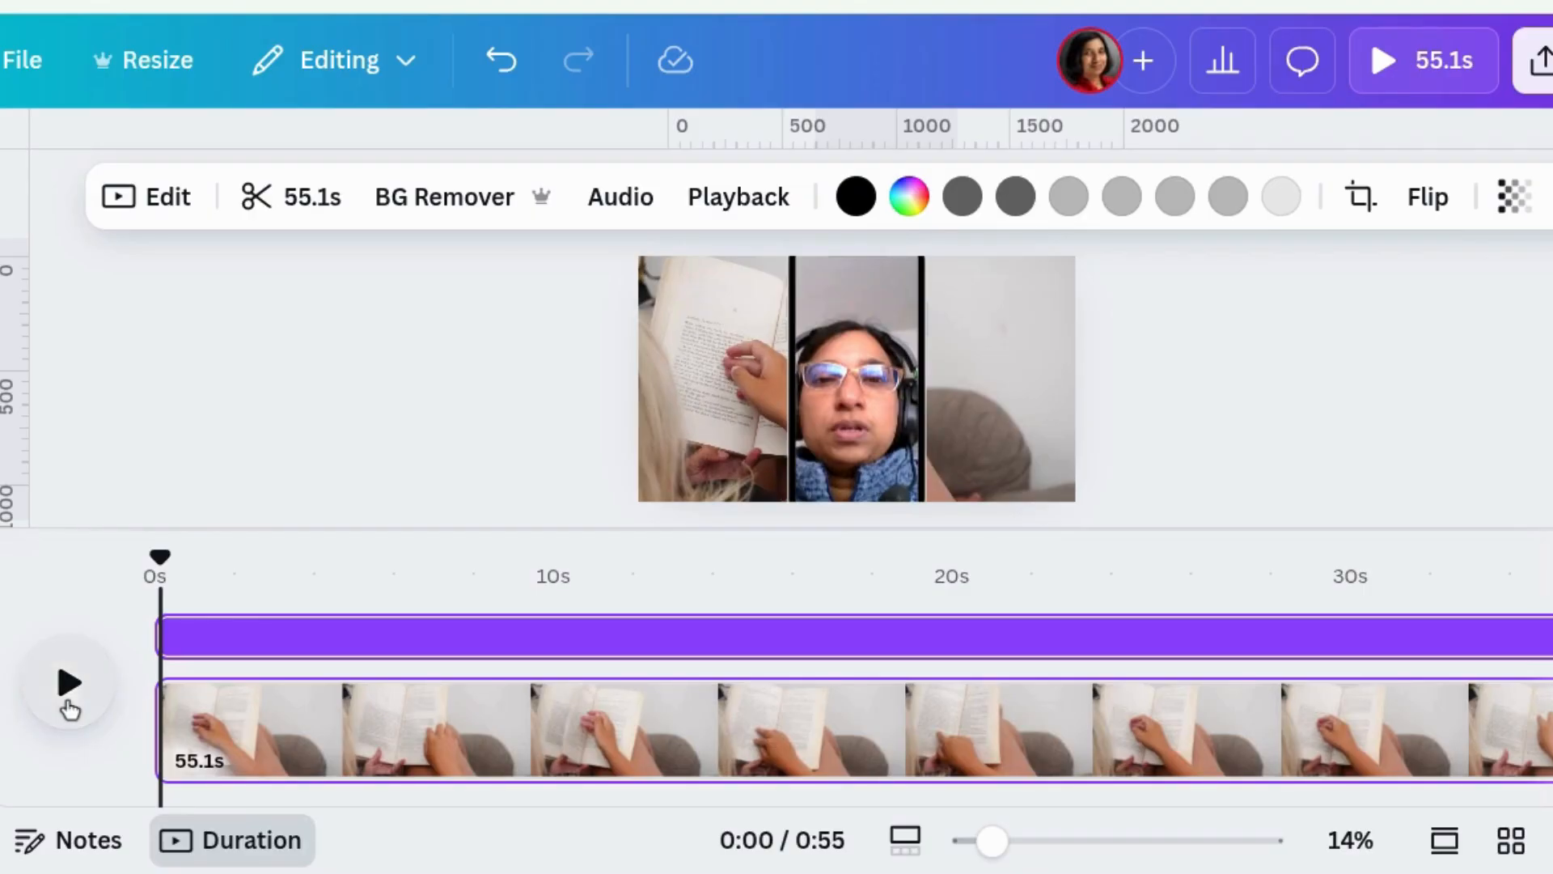
pyautogui.click(69, 684)
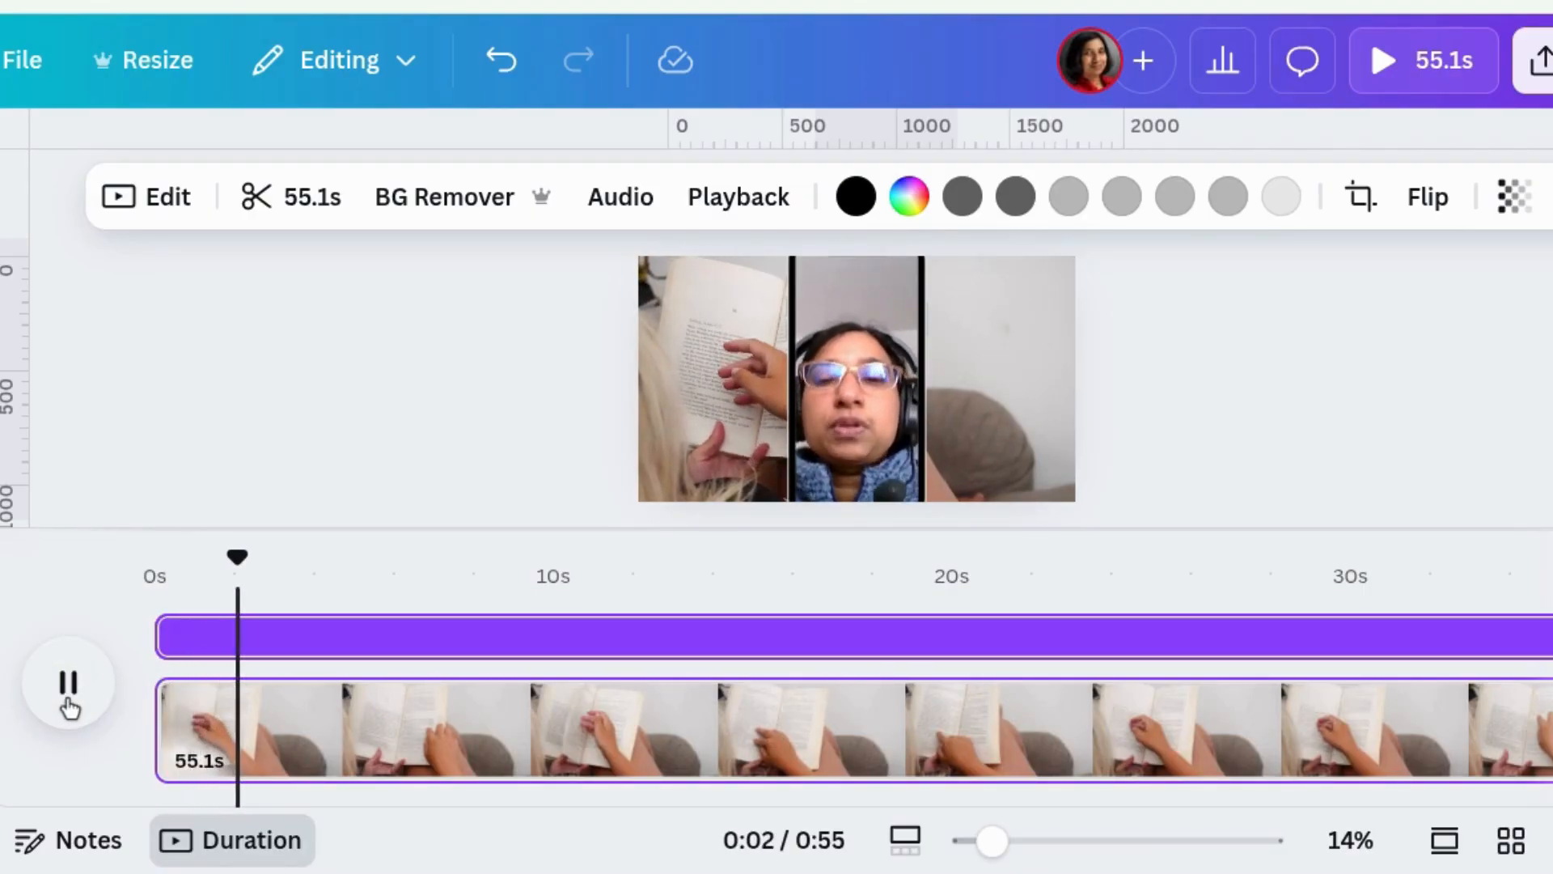
# - Pause the preview about 3 seconds in and split the page at the playhead
pyautogui.click(68, 707)
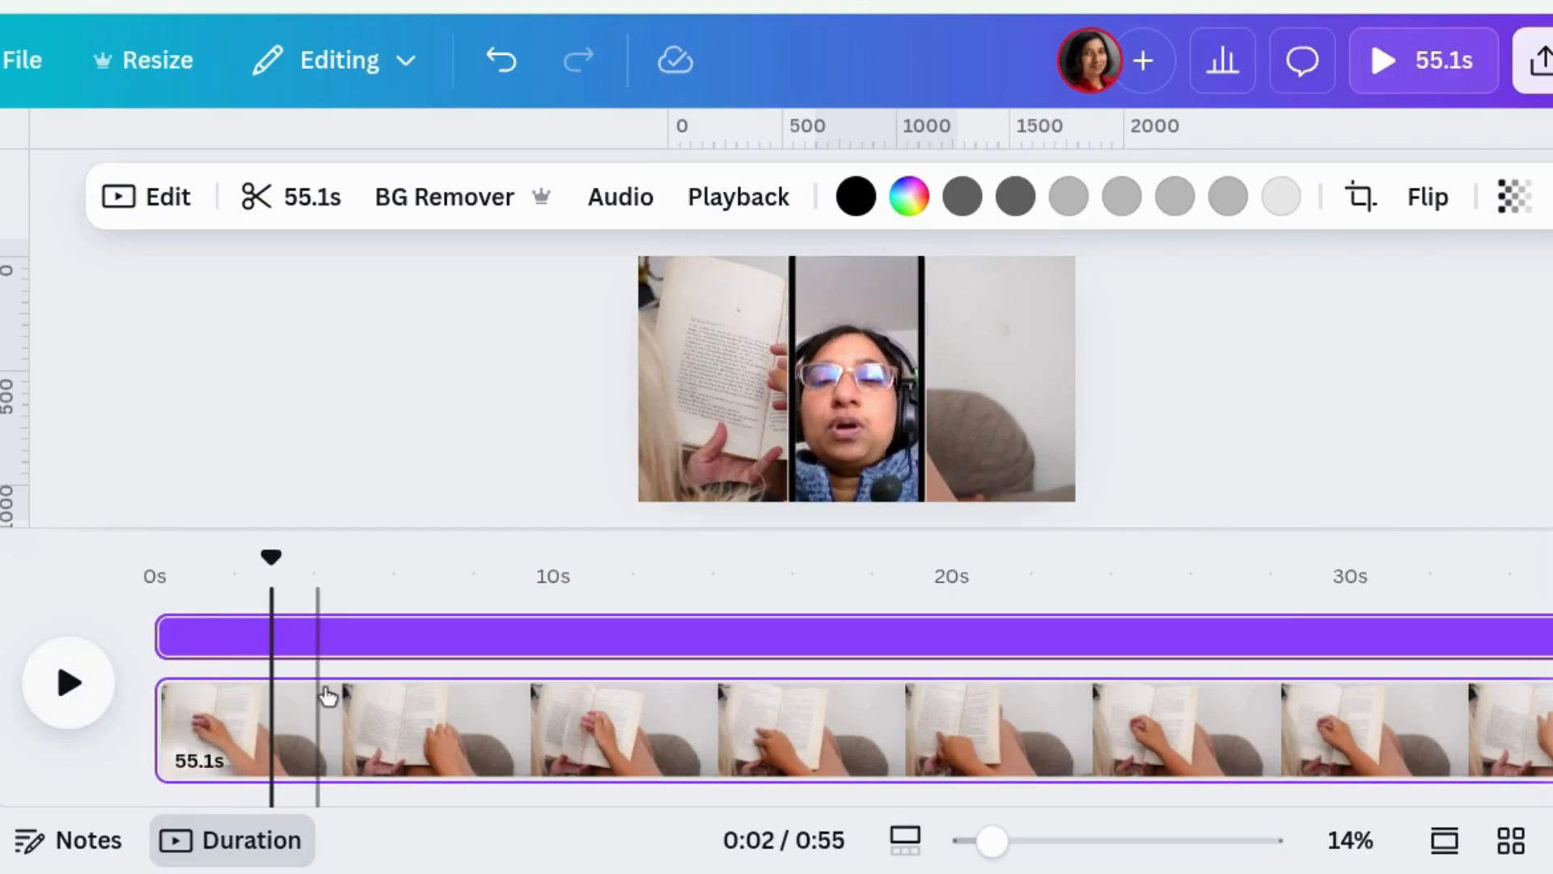
pyautogui.rightClick(274, 707)
pyautogui.scroll(-1, 371, 704)
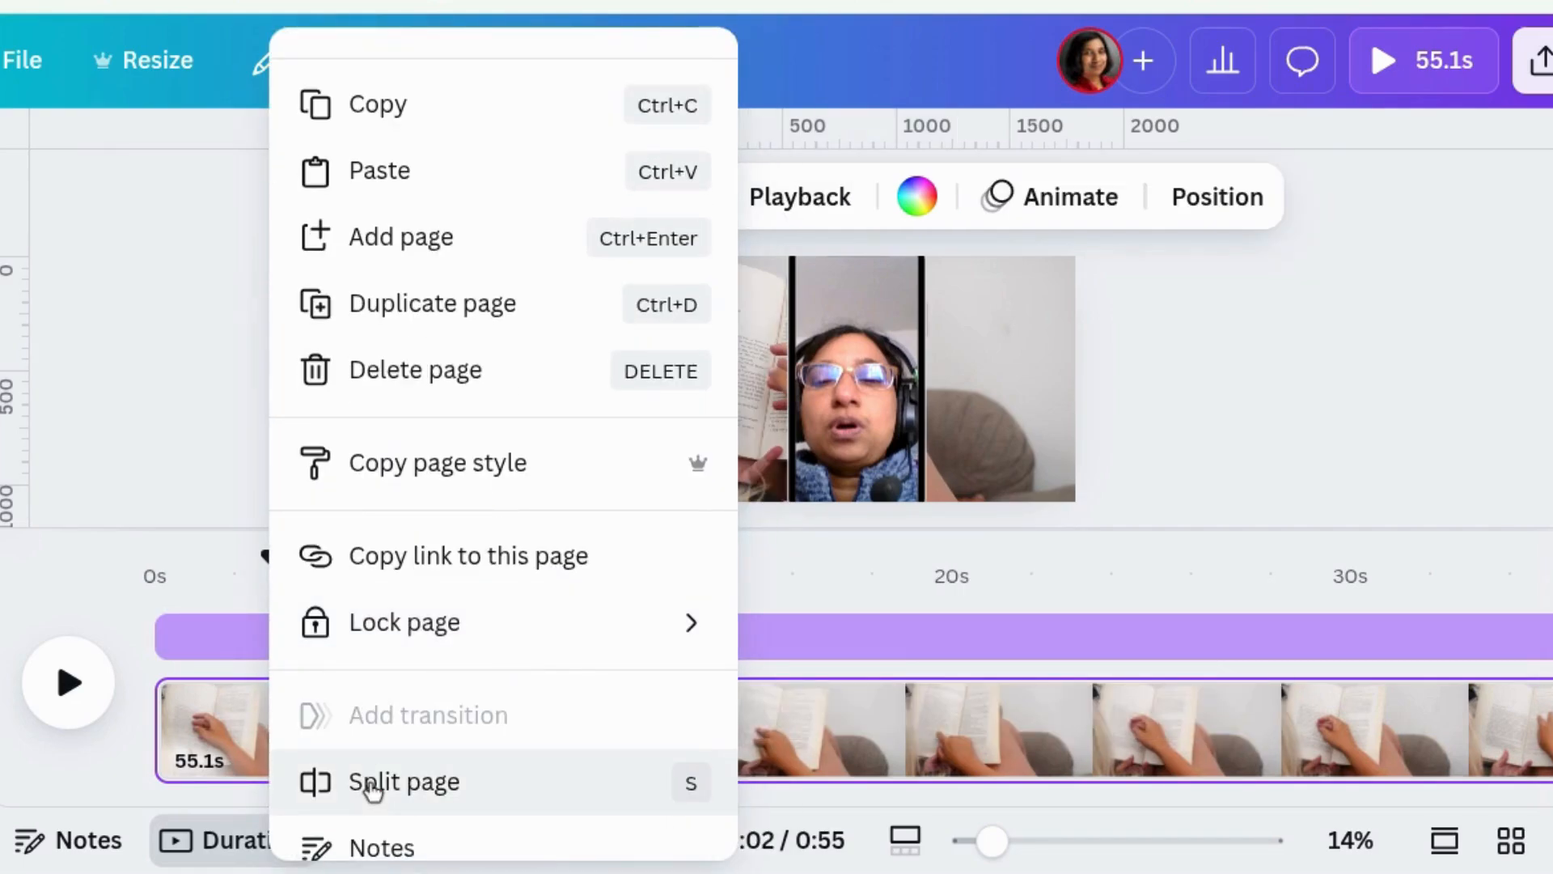
pyautogui.click(404, 781)
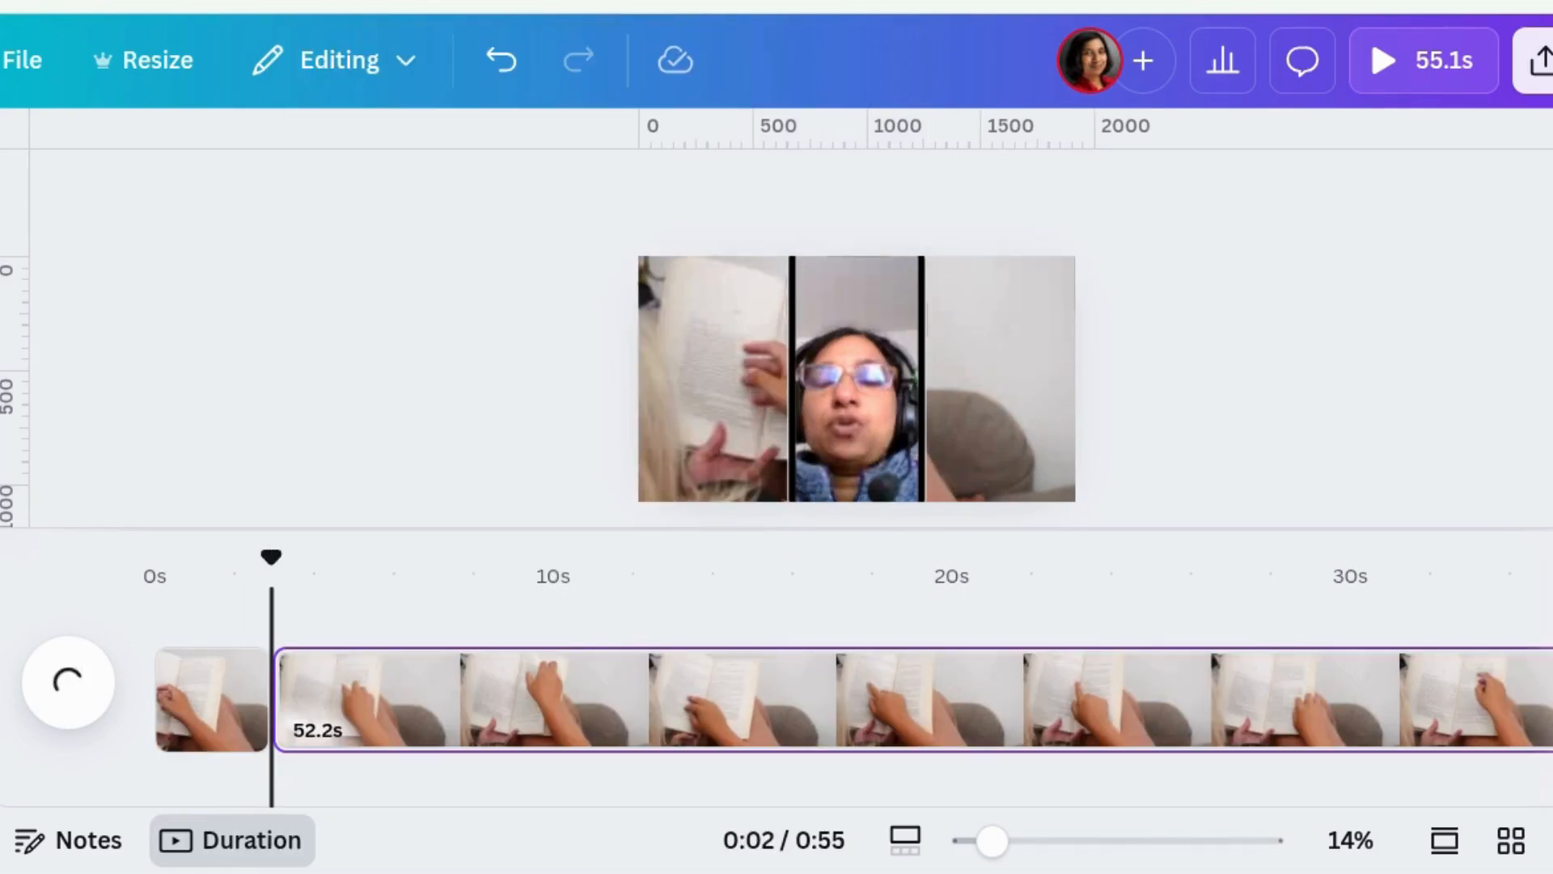
# - On the second page, shrink the phone frame to a little over half the page height and move it to the page's right side
pyautogui.click(868, 327)
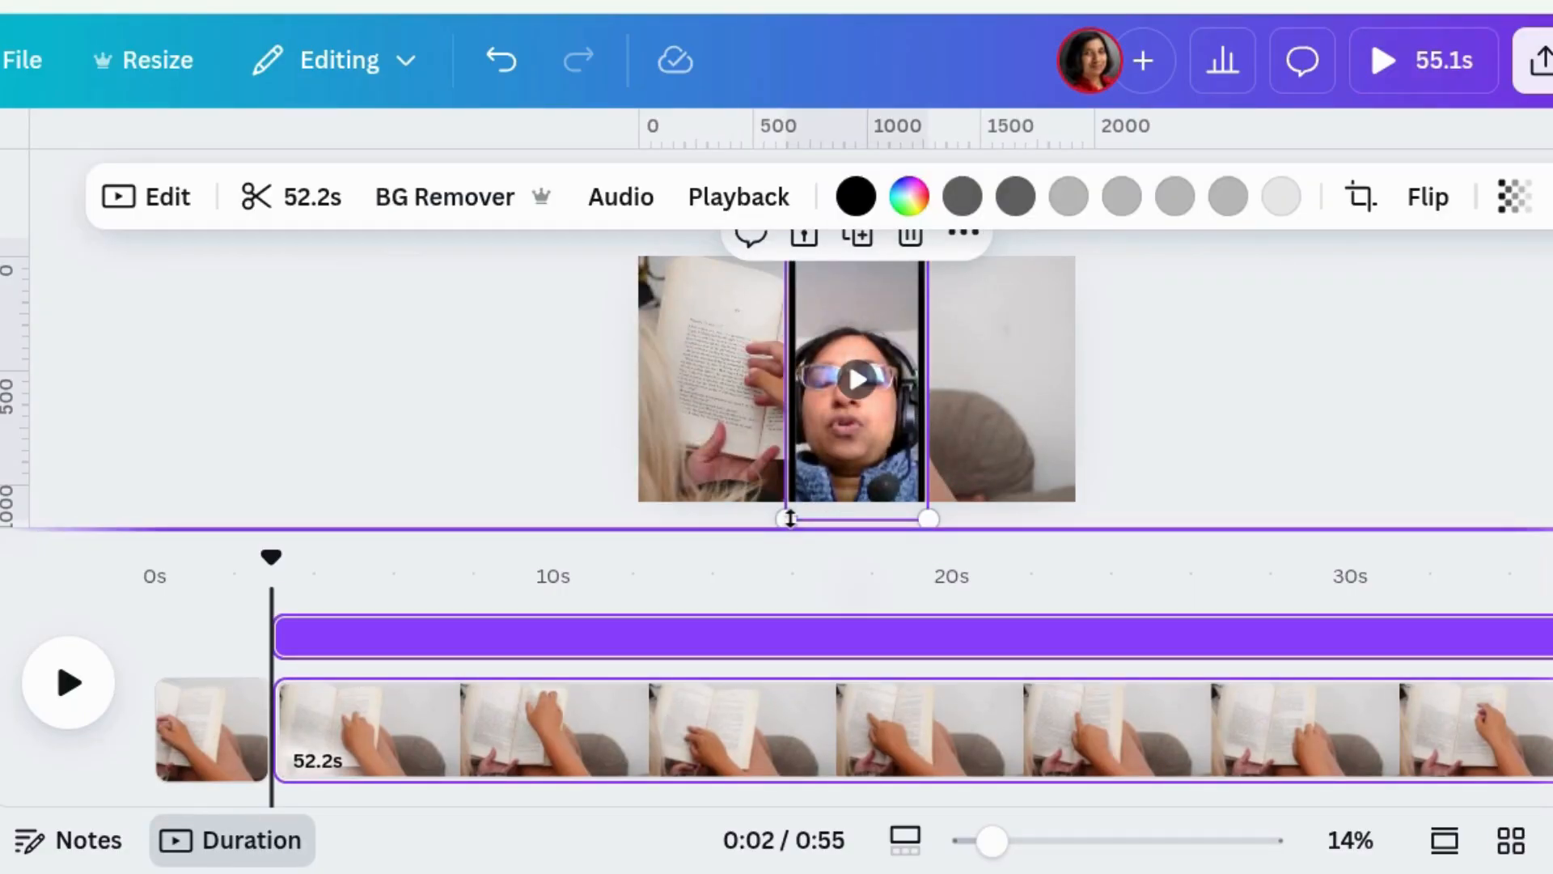
pyautogui.moveTo(853, 463); pyautogui.dragTo(906, 399)
pyautogui.moveTo(915, 285); pyautogui.dragTo(1047, 372)
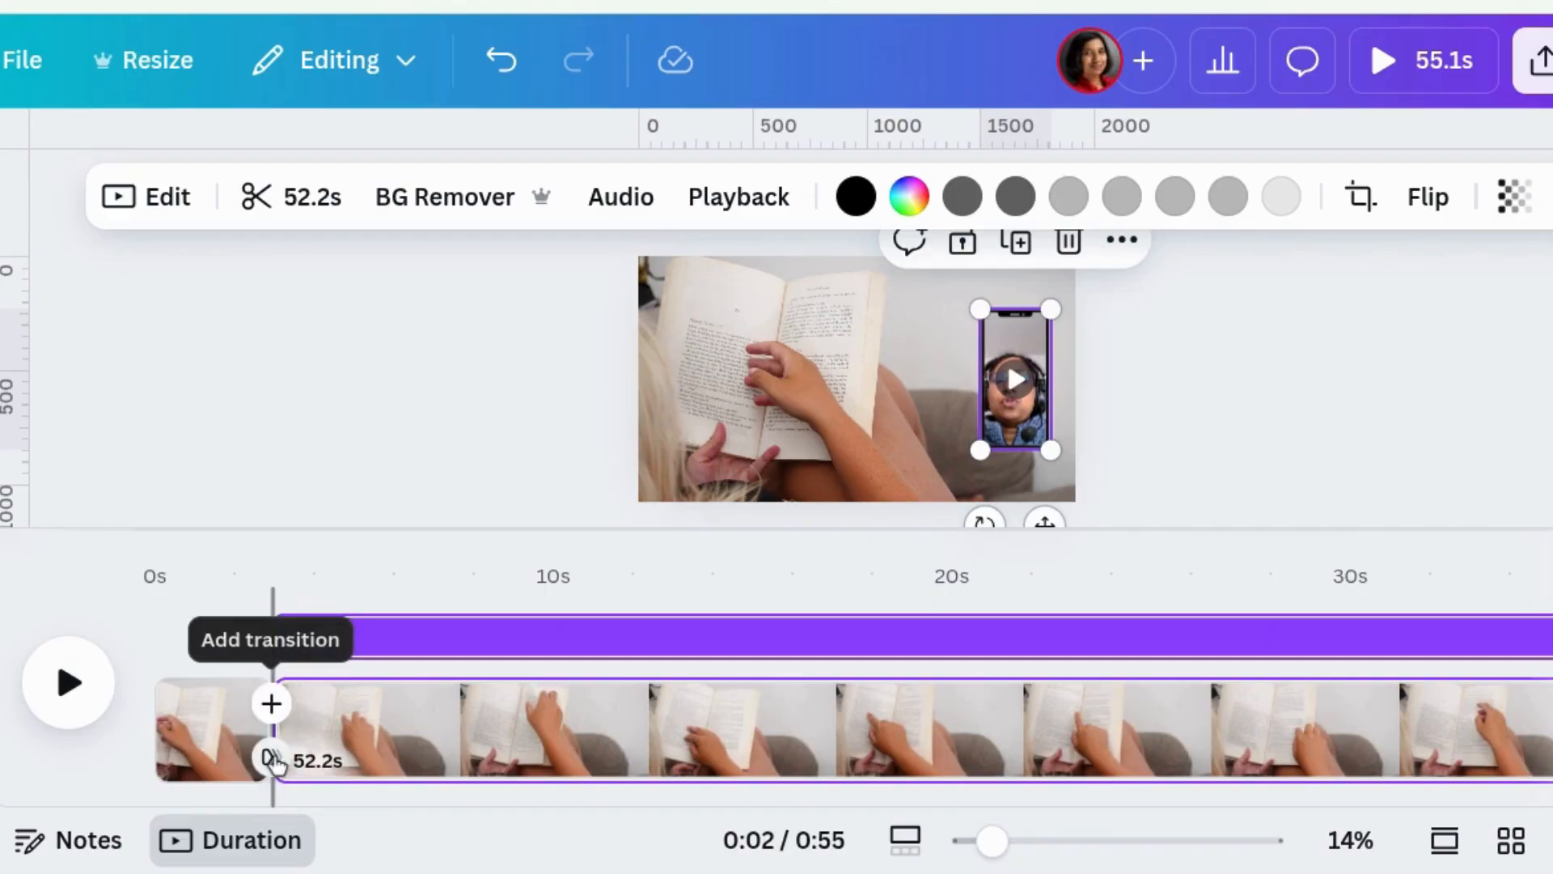
# - Add a Match & Move transition between the two pages, set its duration to 0.2 seconds, and play the video to preview it
pyautogui.click(271, 758)
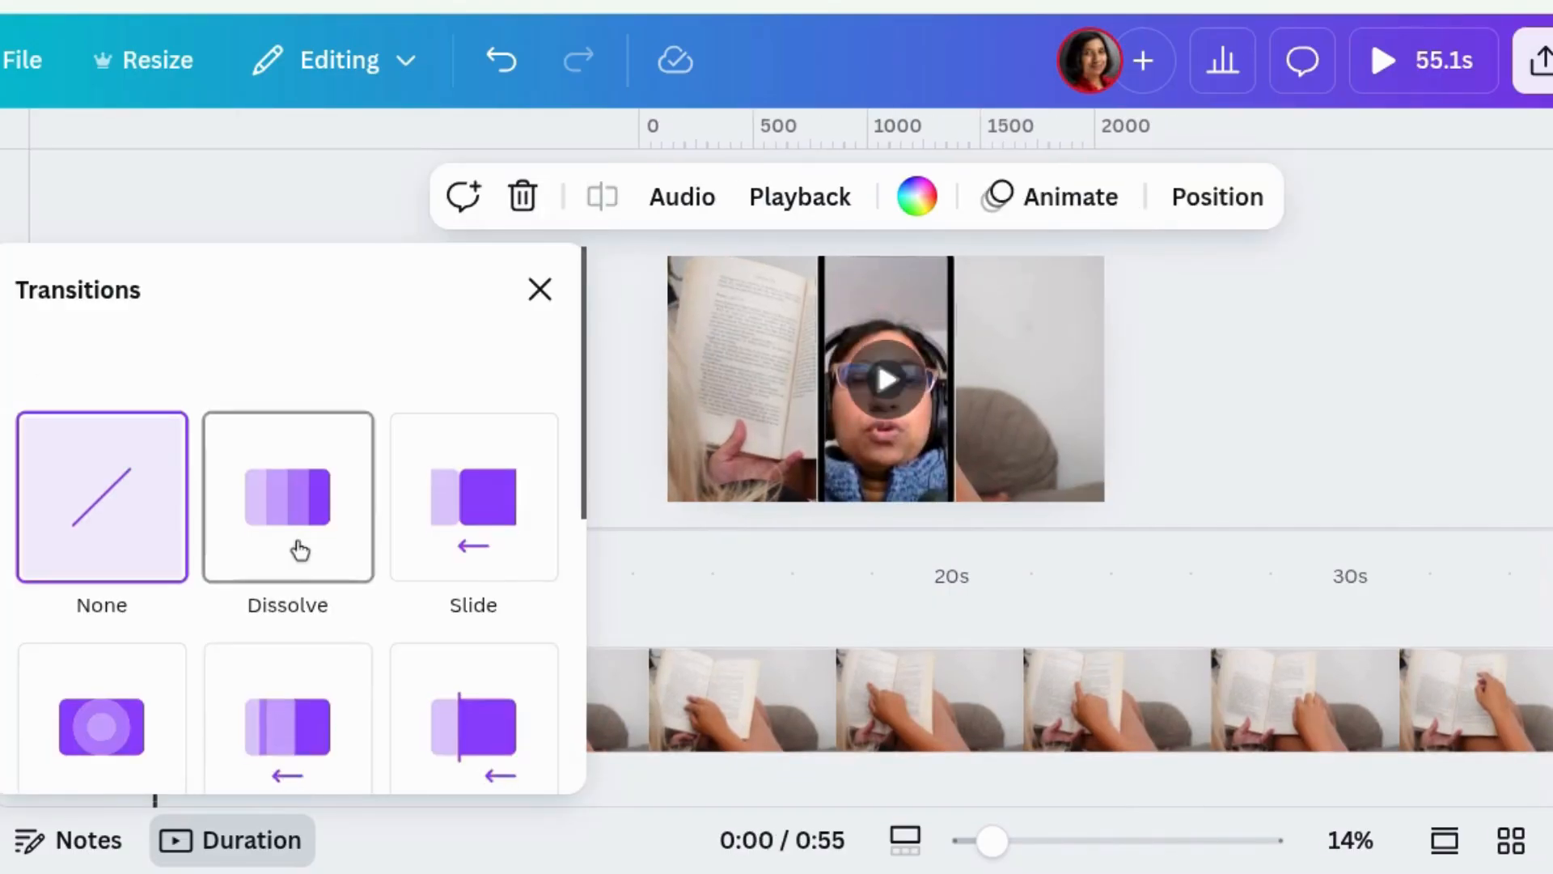
pyautogui.scroll(-3, 299, 547)
pyautogui.scroll(-3, 132, 492)
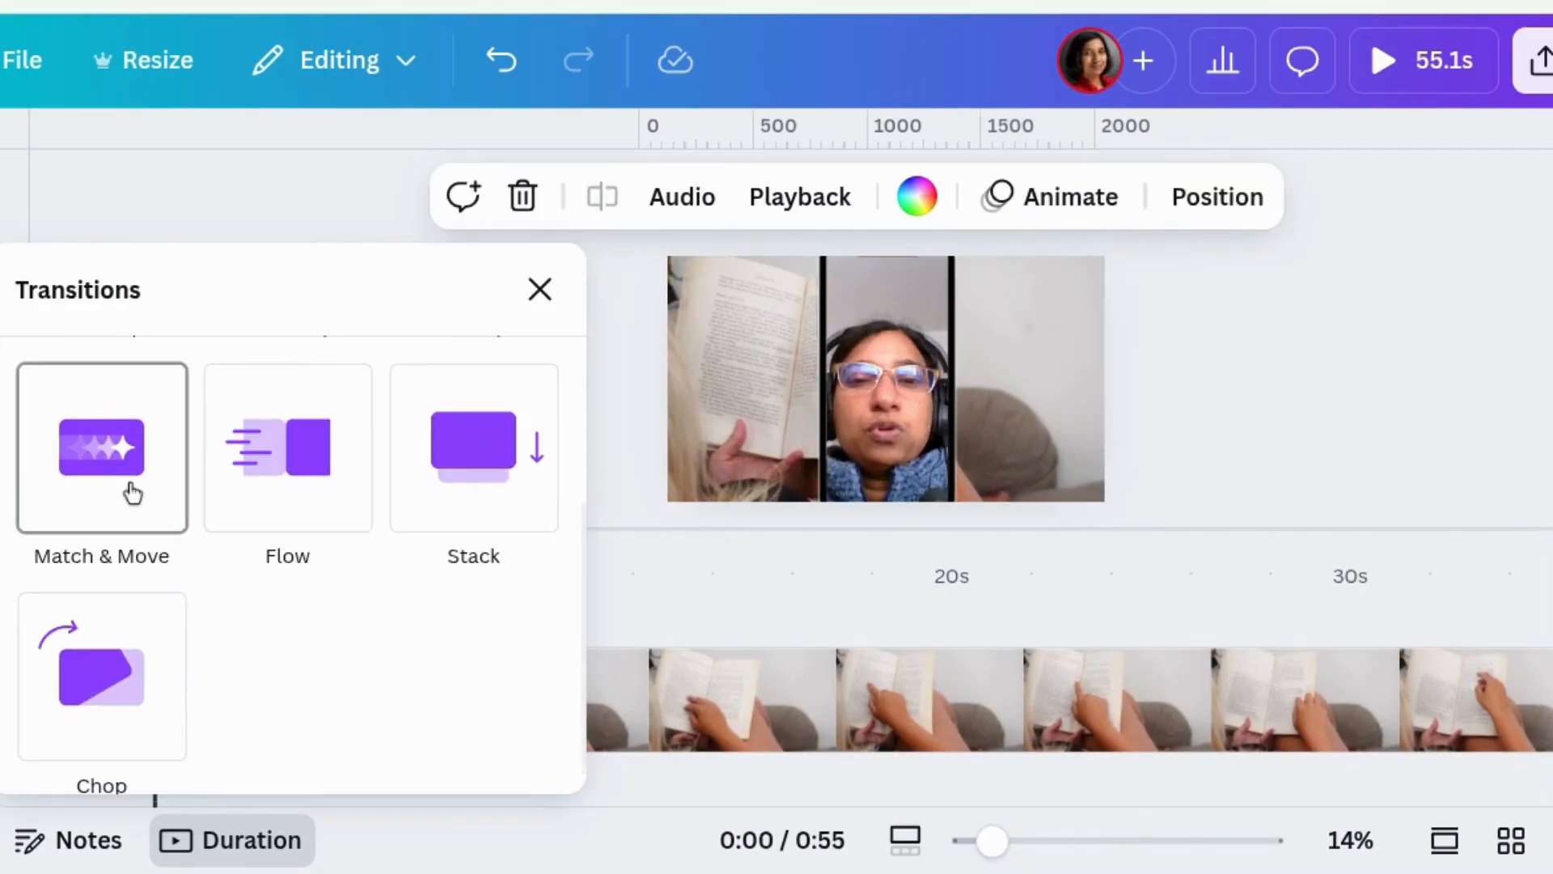
pyautogui.click(133, 492)
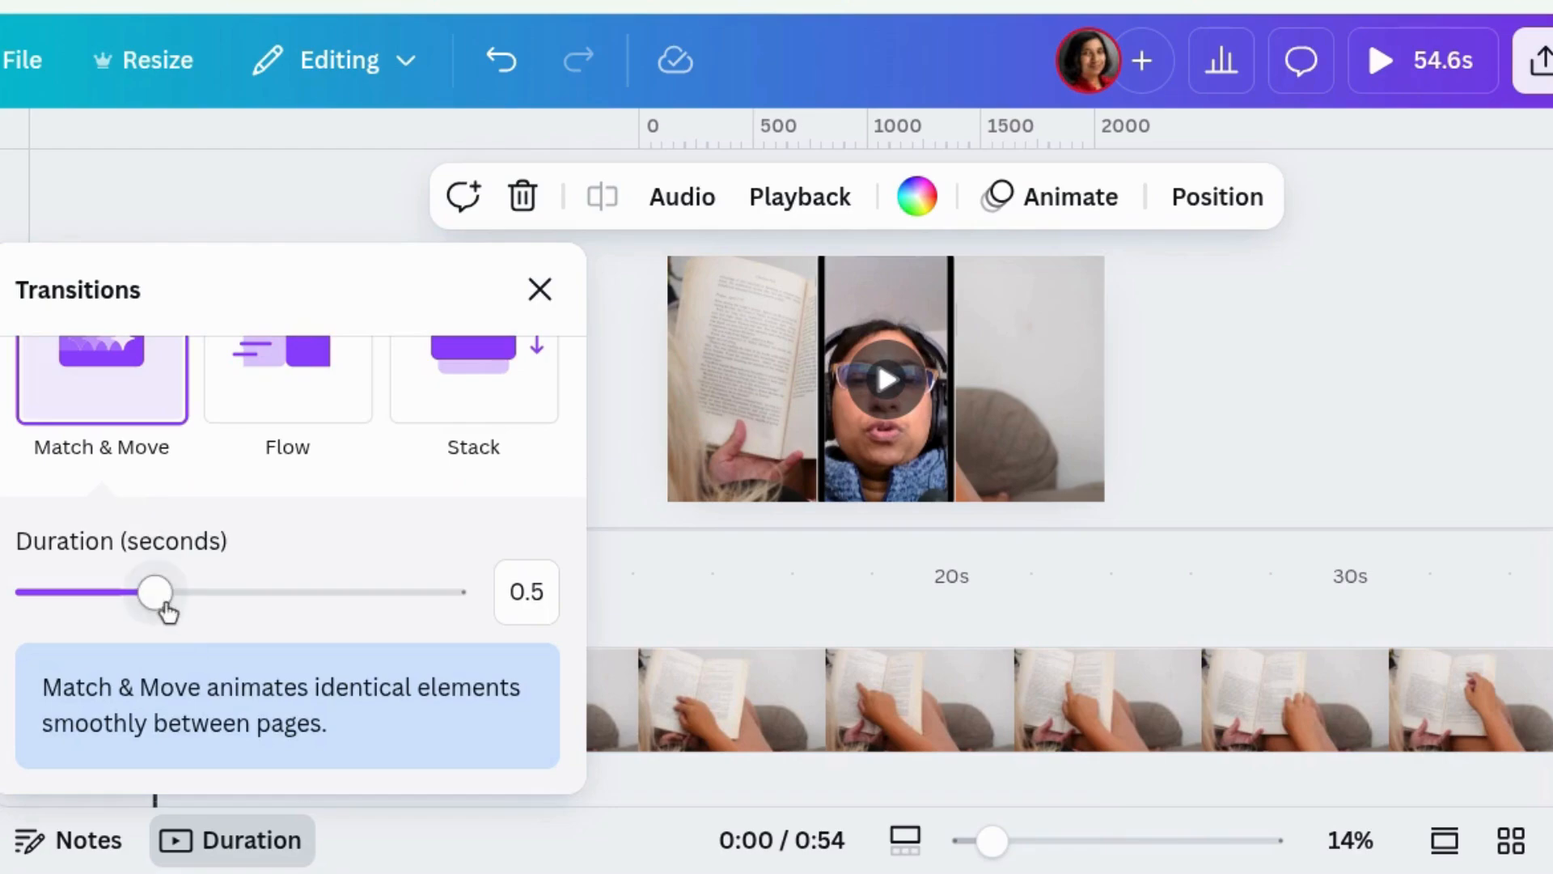
pyautogui.moveTo(168, 612); pyautogui.dragTo(74, 601)
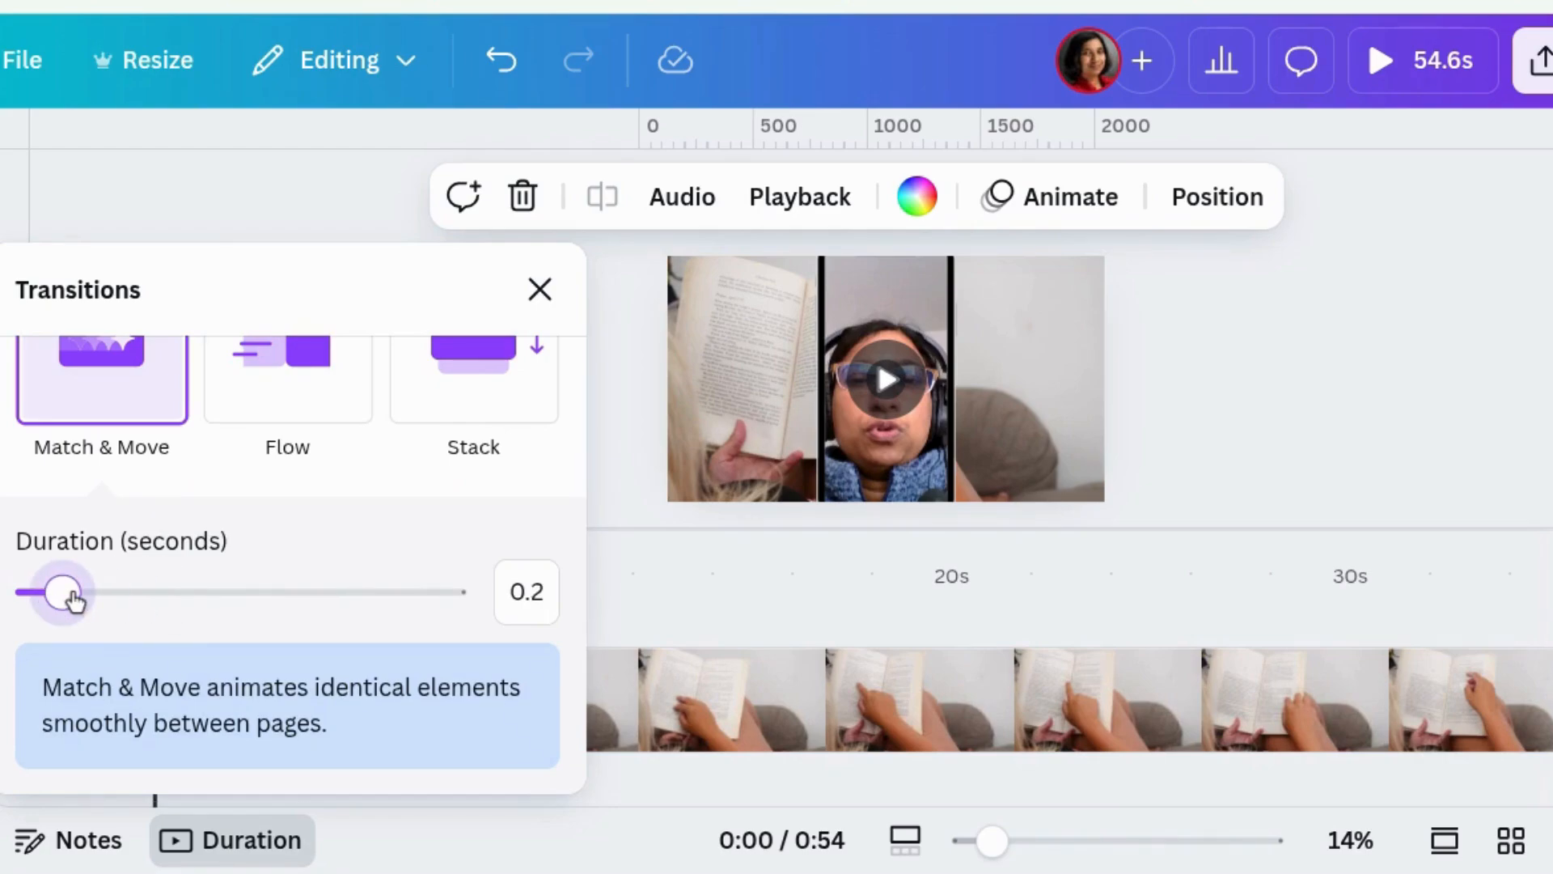
pyautogui.click(612, 511)
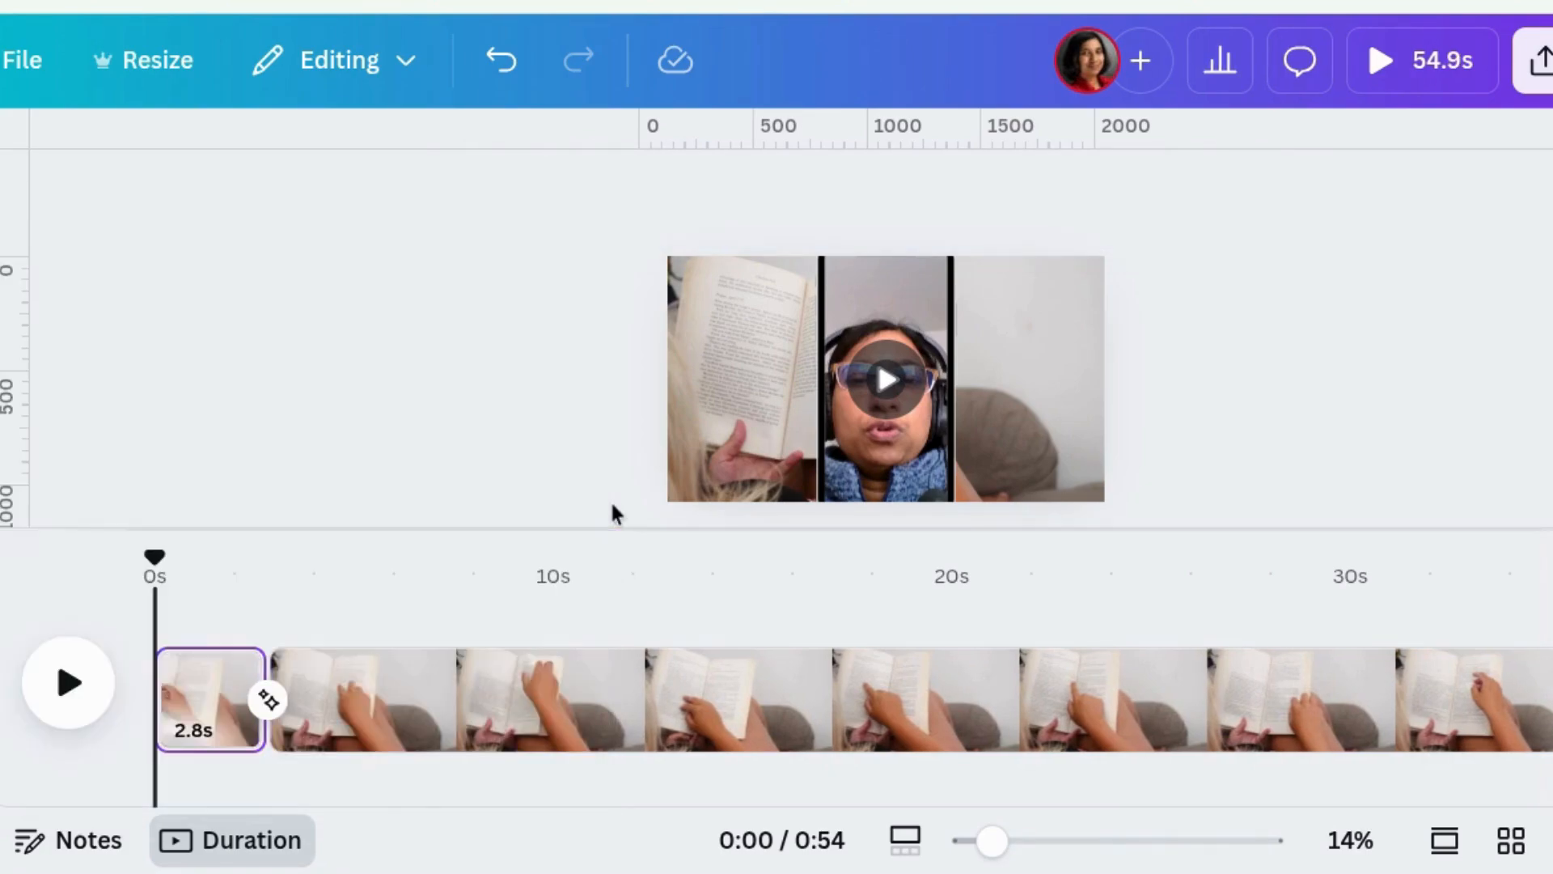
pyautogui.click(69, 684)
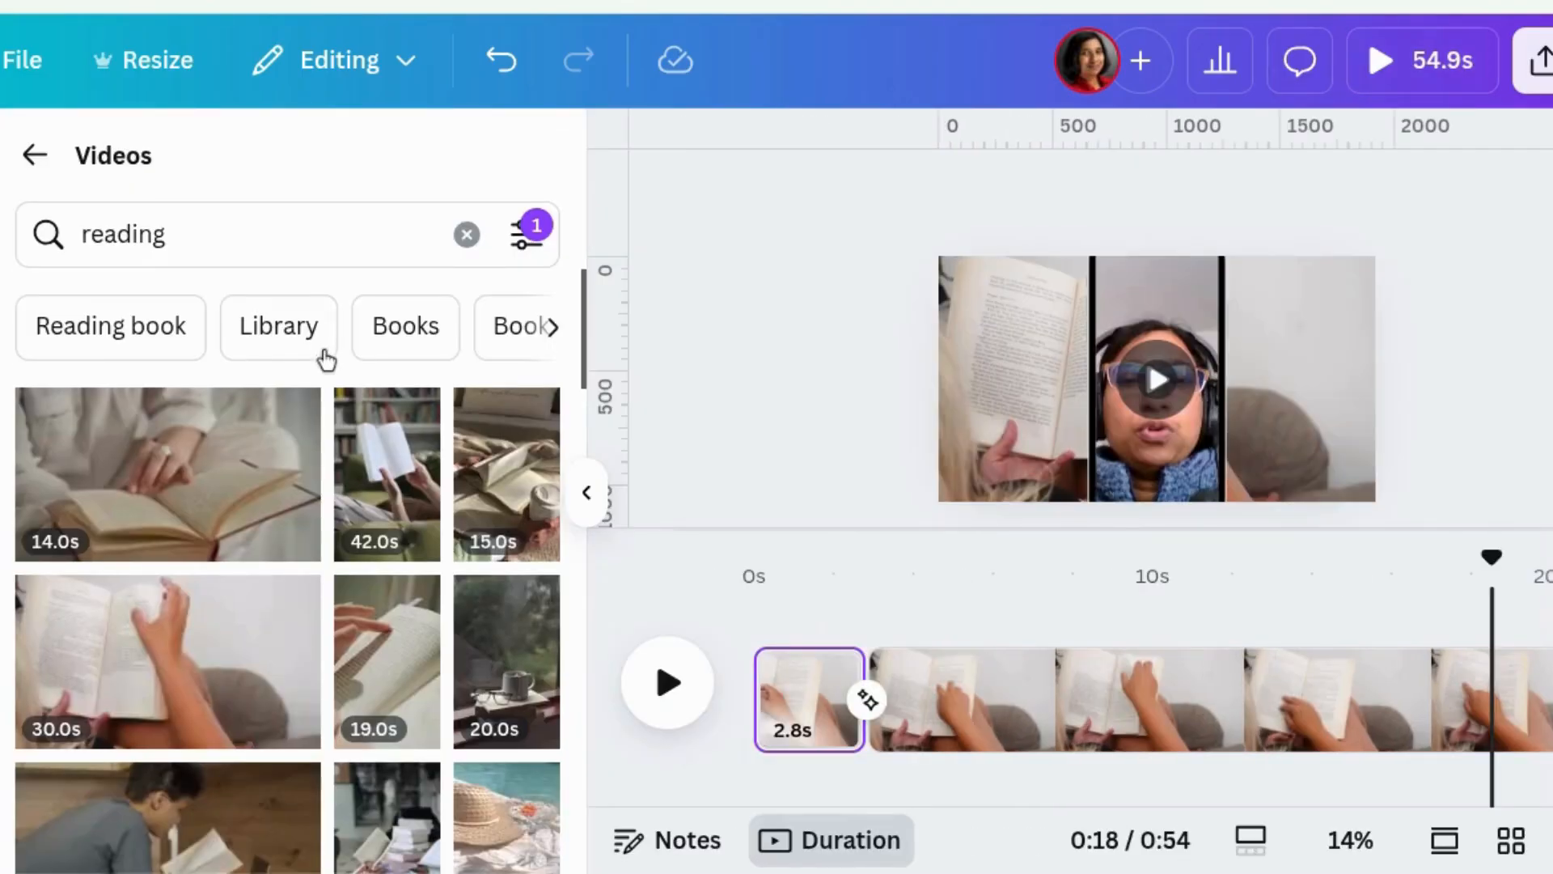
# - Leave the reading video results and browse the frame categories in Elements, from basic shapes and devices to letters and numbers
pyautogui.click(37, 156)
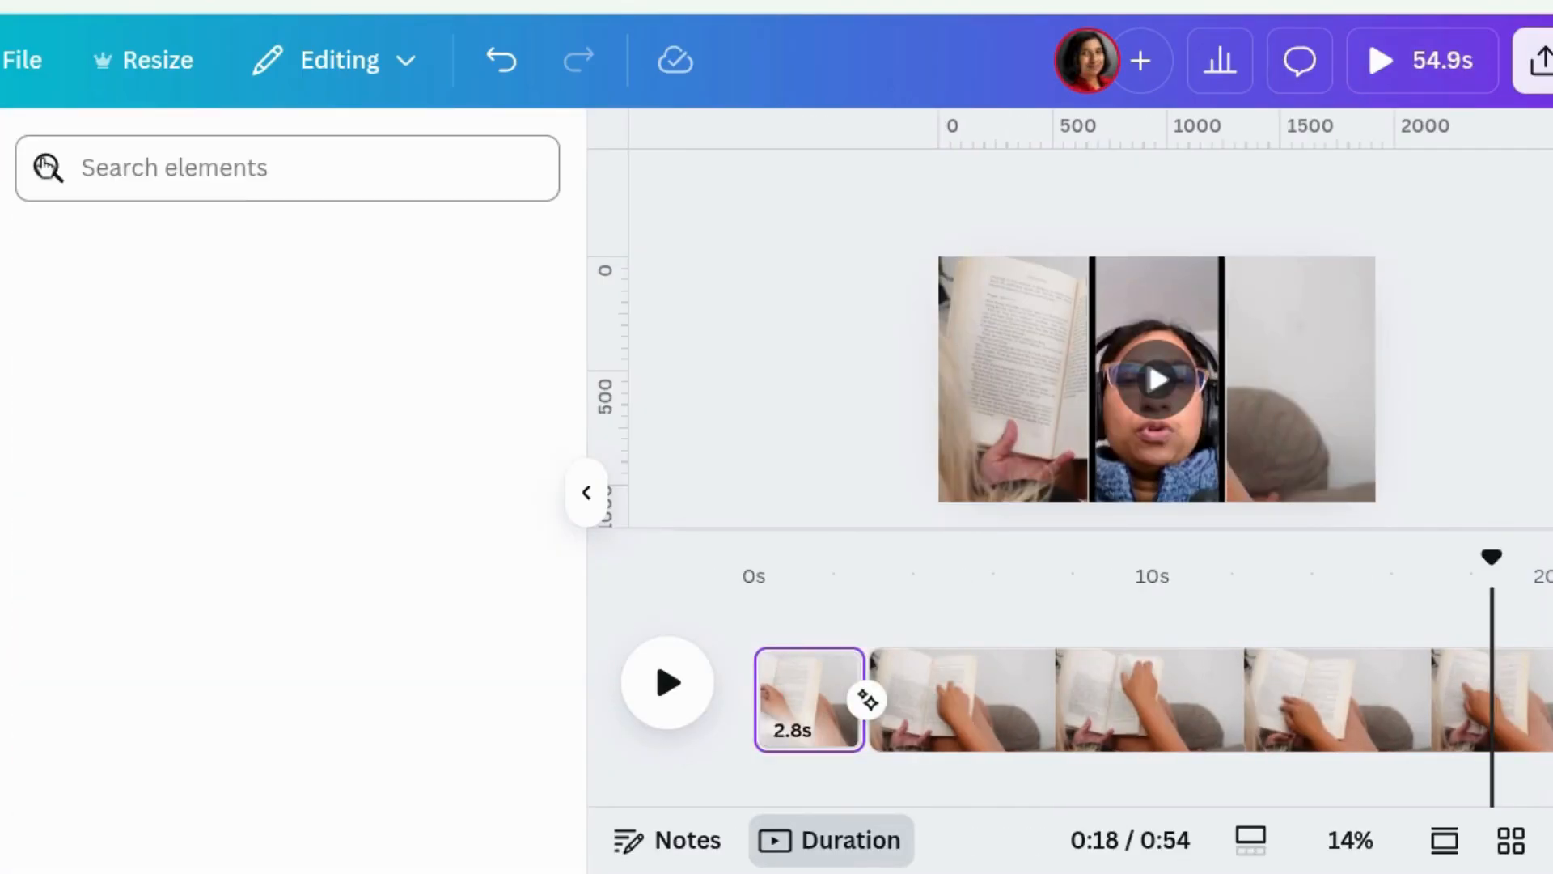
pyautogui.scroll(-15, 246, 362)
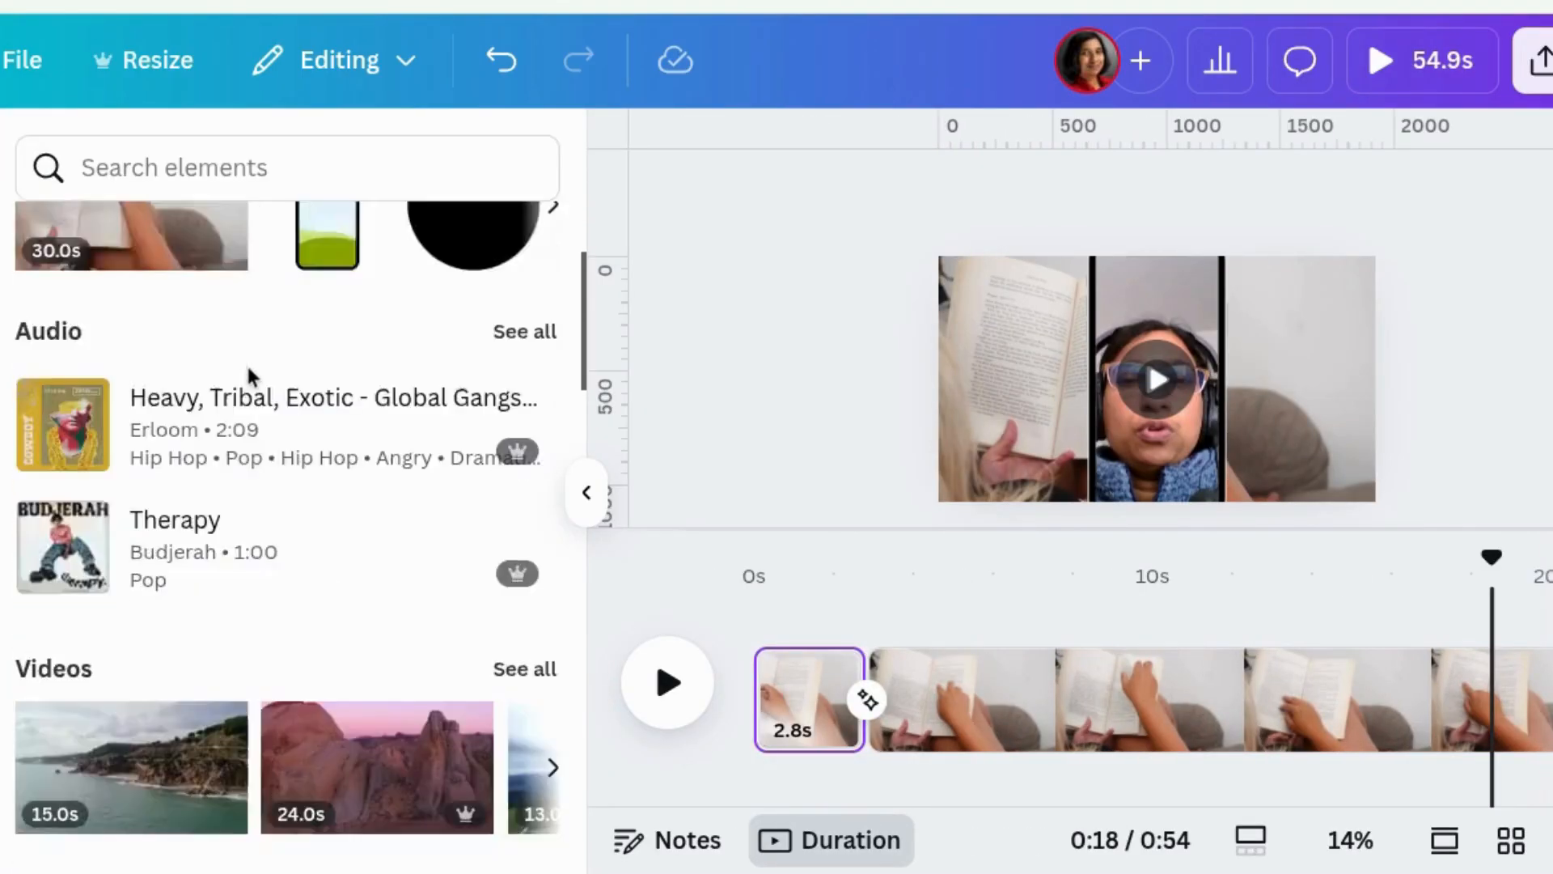
pyautogui.scroll(-13, 247, 366)
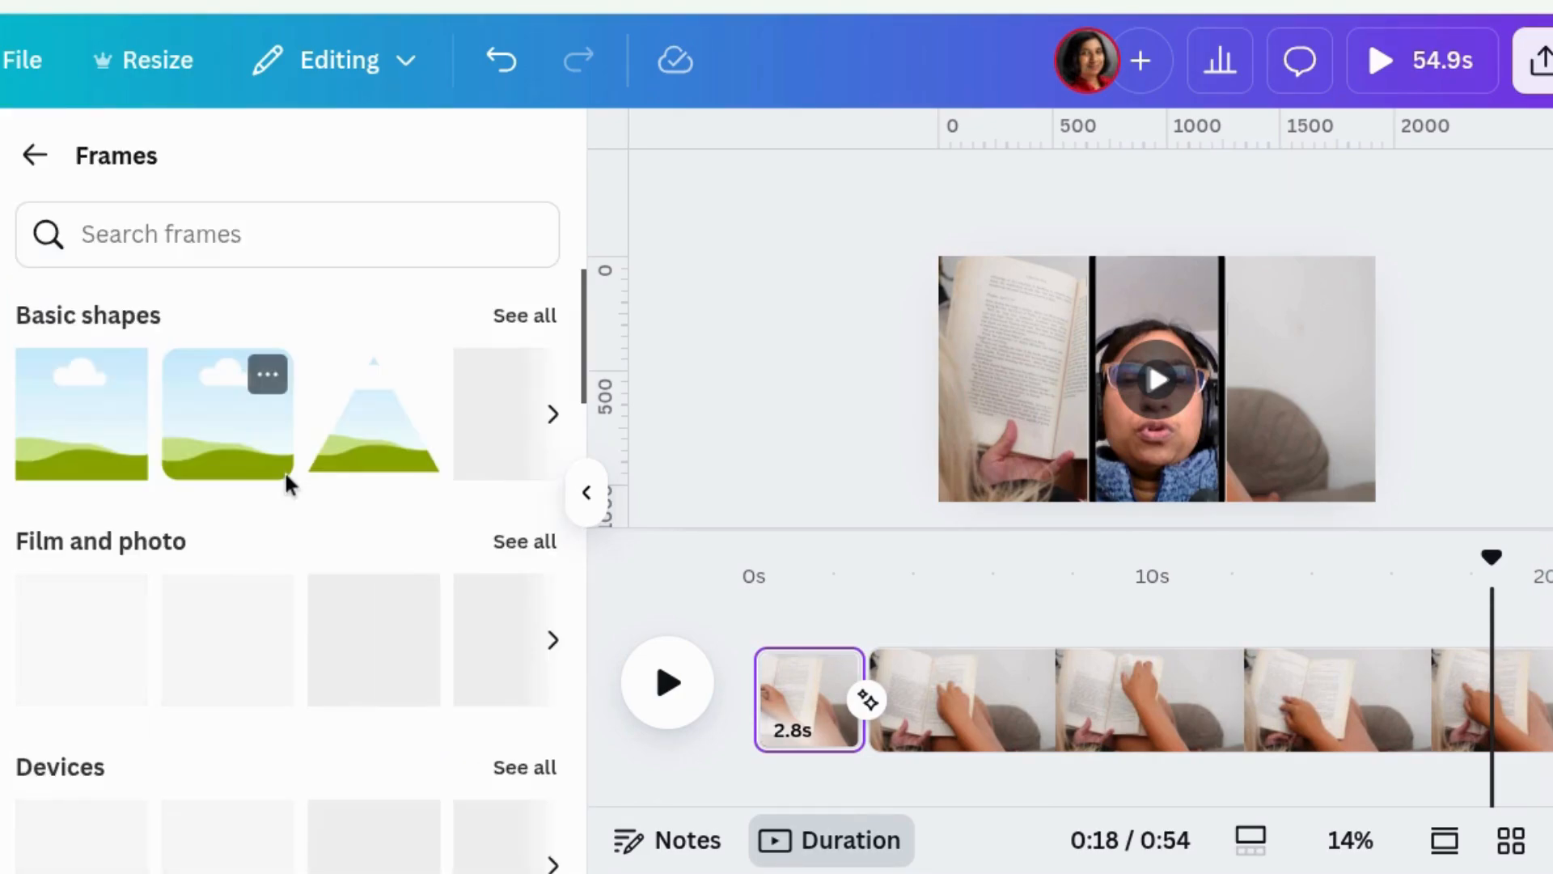
pyautogui.scroll(-2, 287, 481)
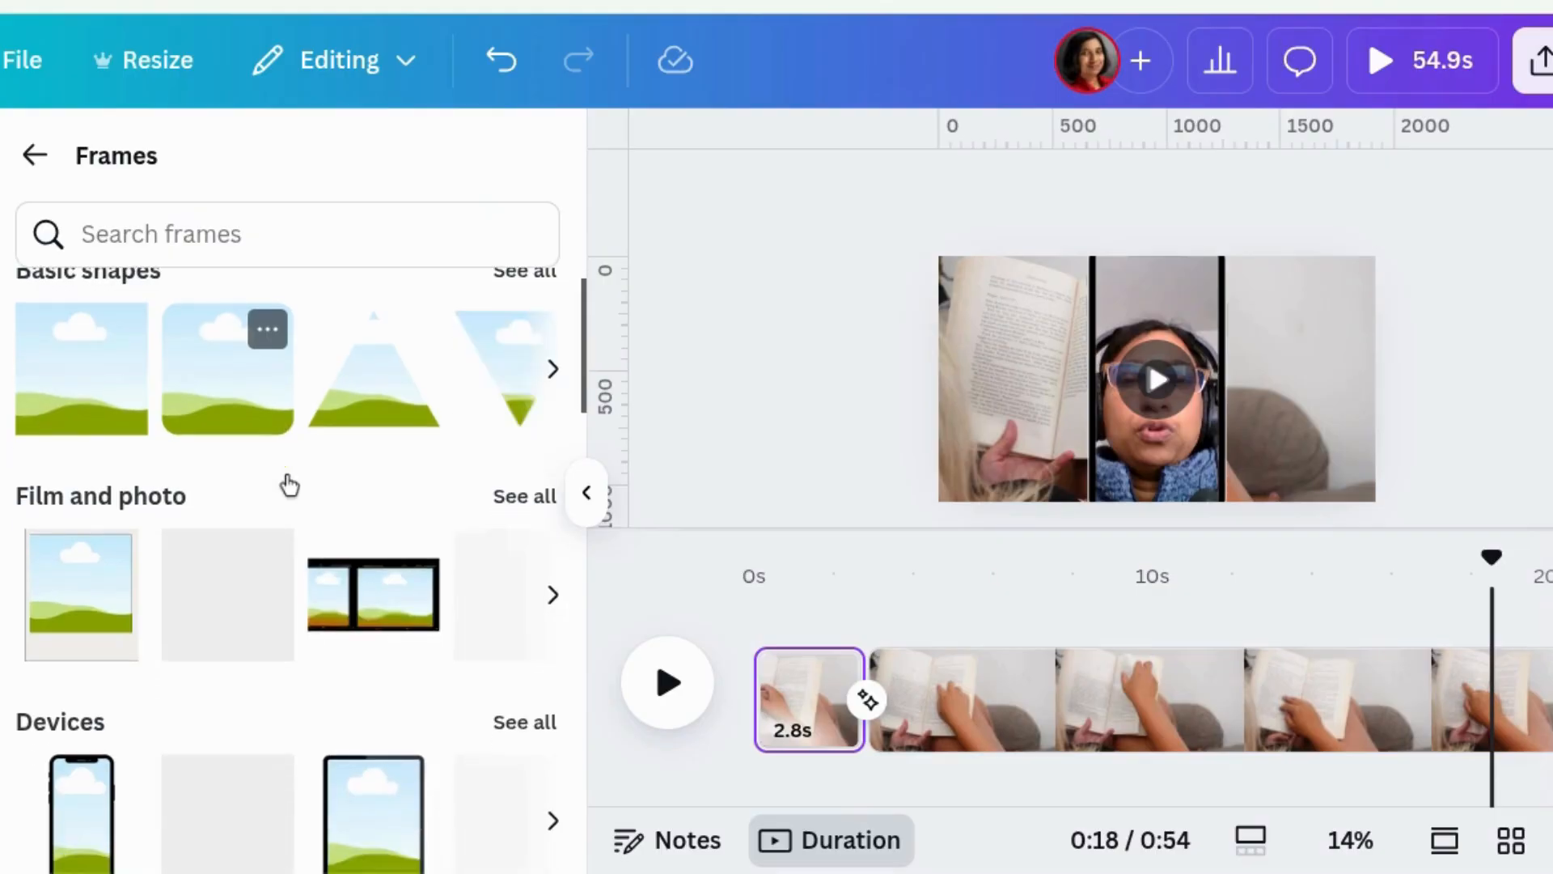
pyautogui.scroll(-6, 149, 526)
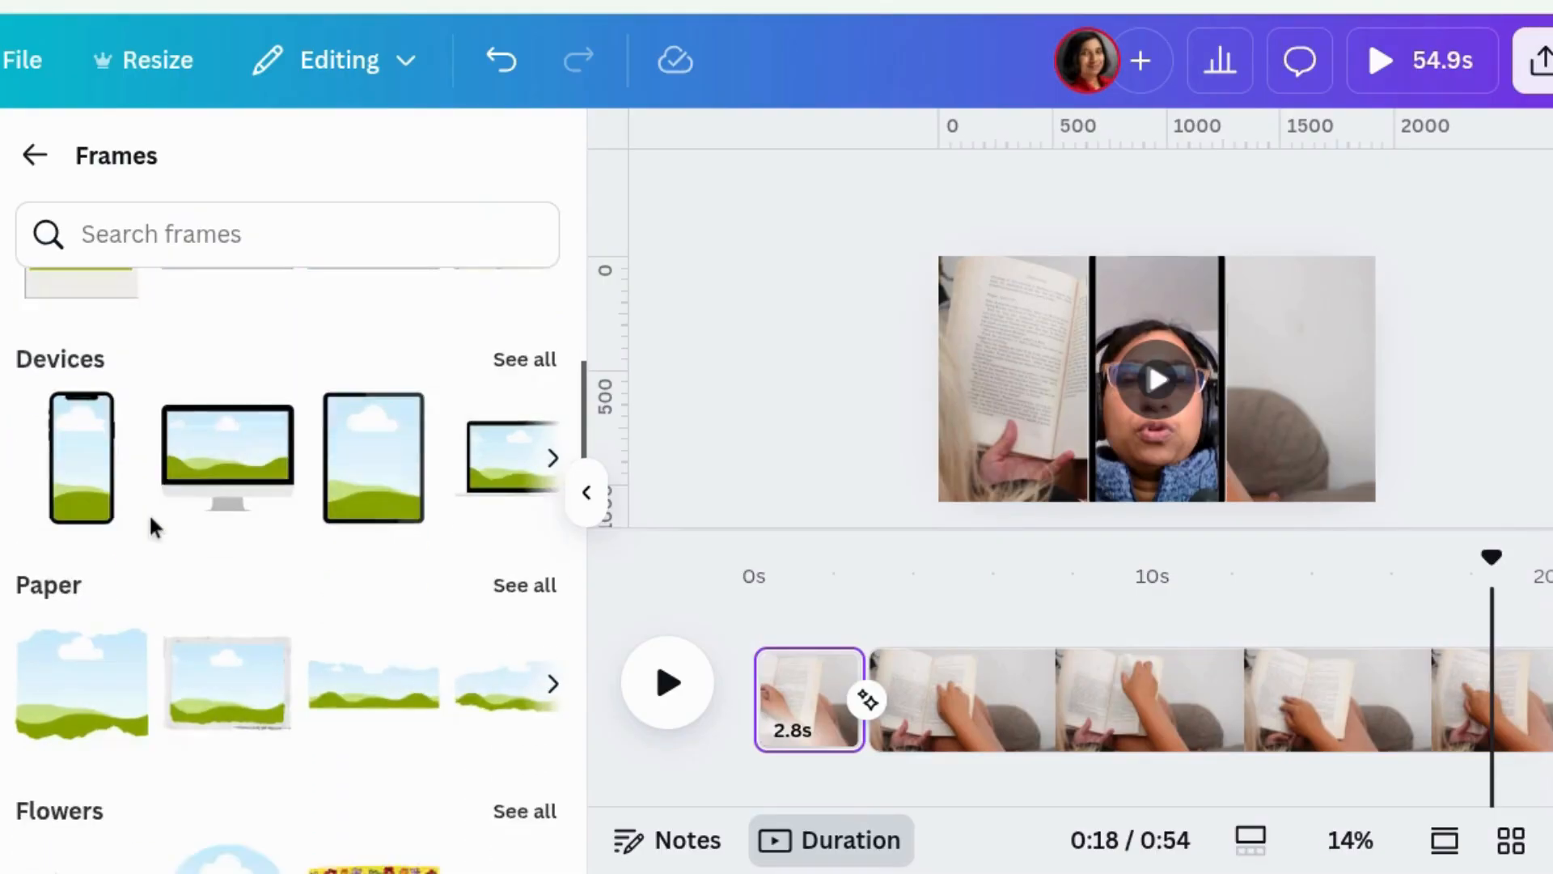
pyautogui.scroll(-5, 154, 526)
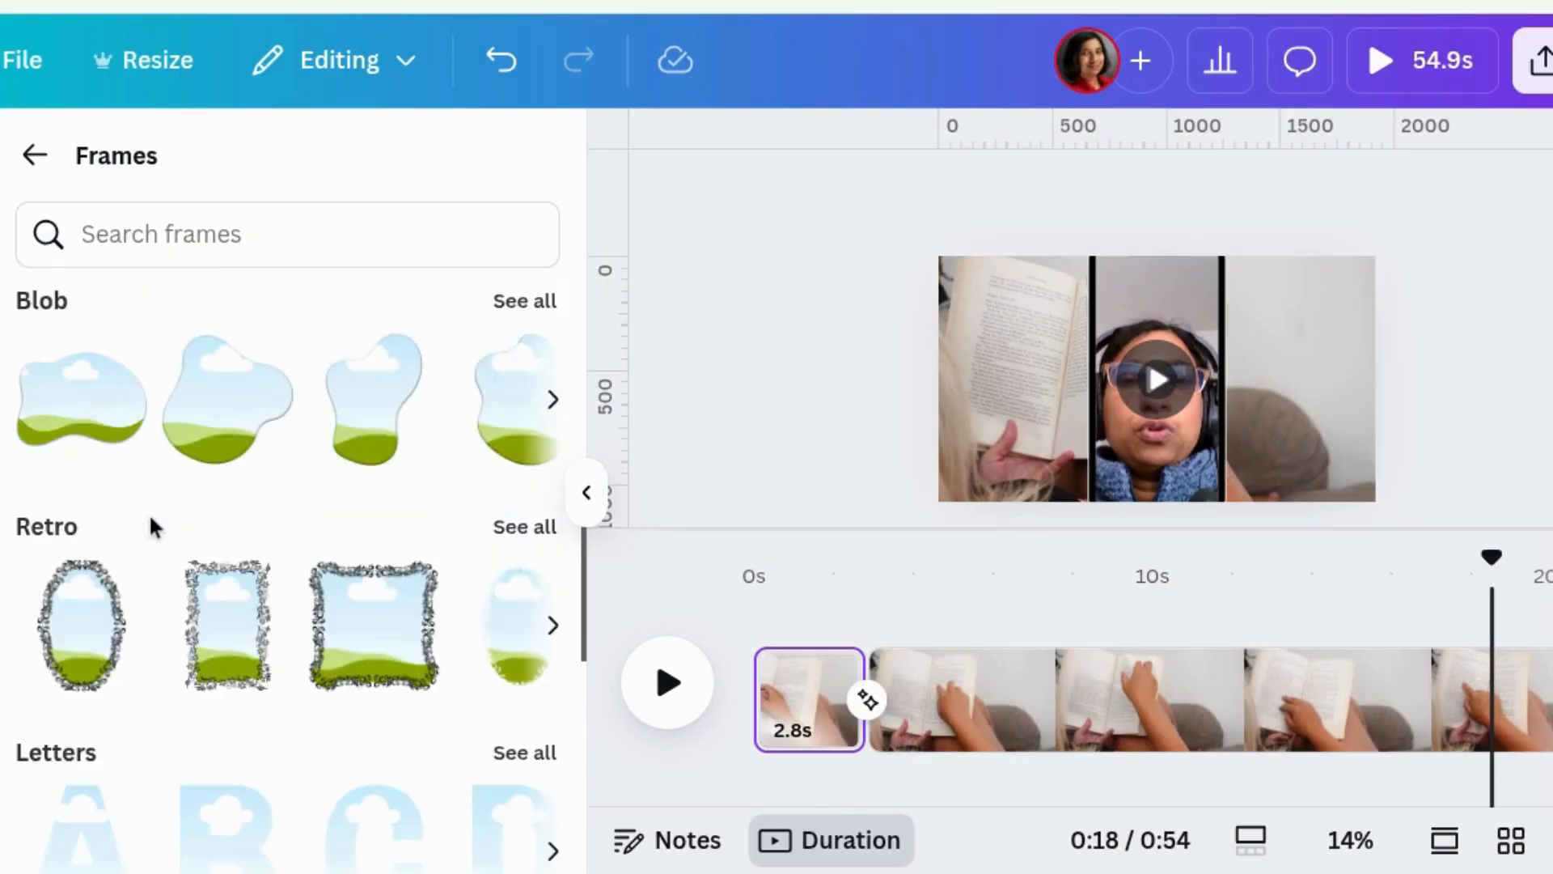
pyautogui.scroll(-3, 356, 509)
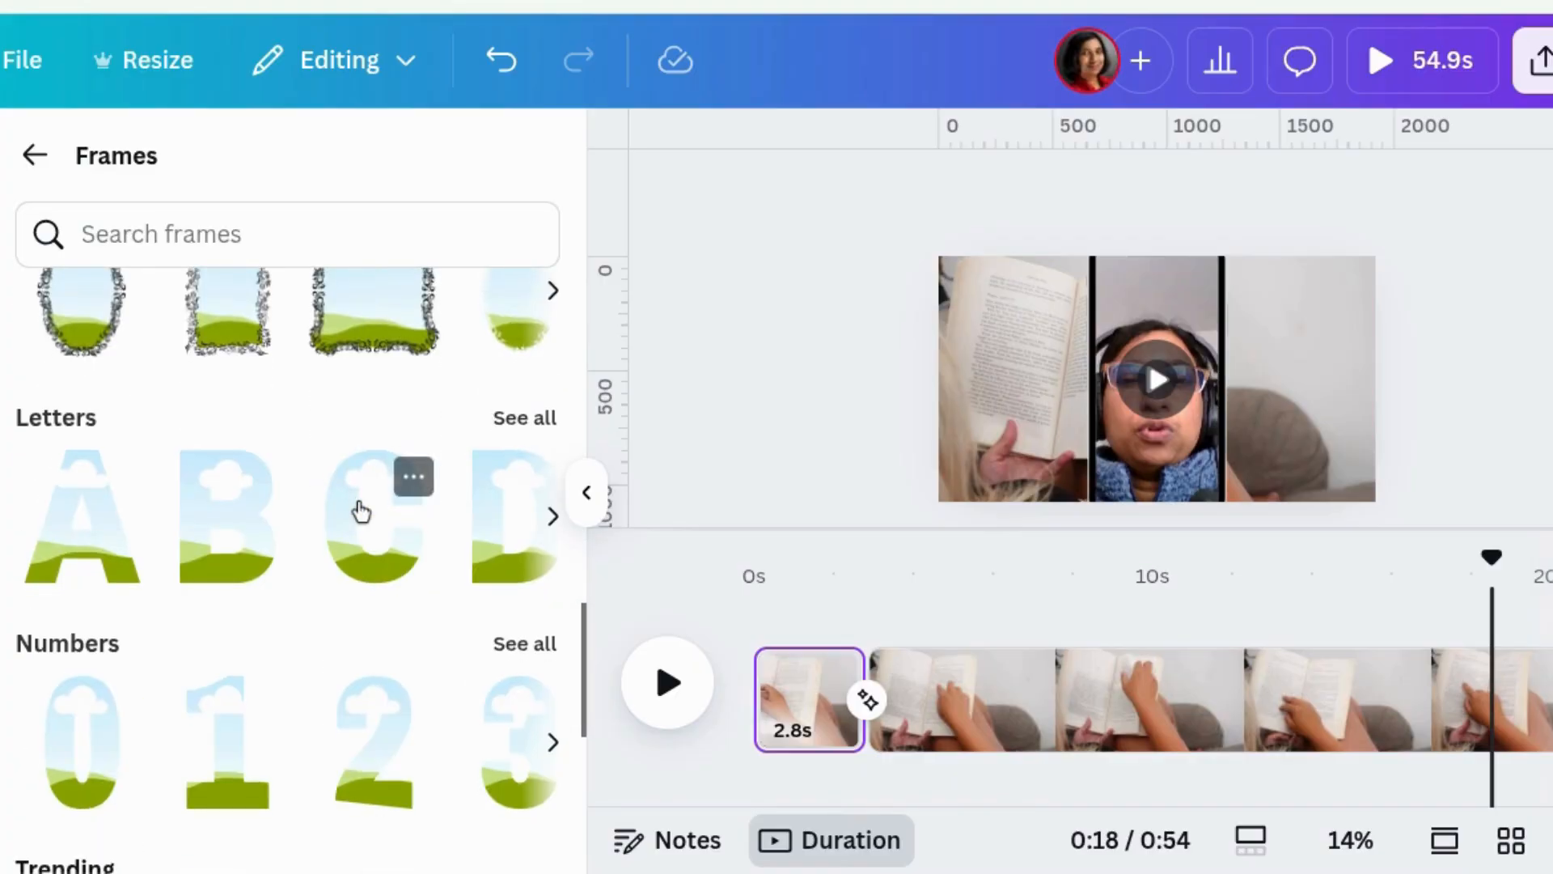